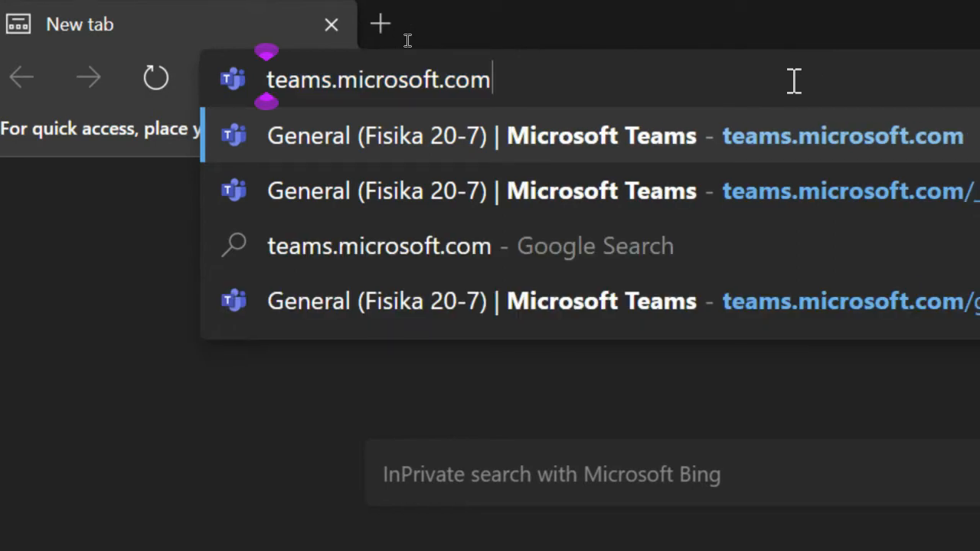
Load the Teams website and sign in with the account e-mail and password
{"action": "key", "text": "Return"}
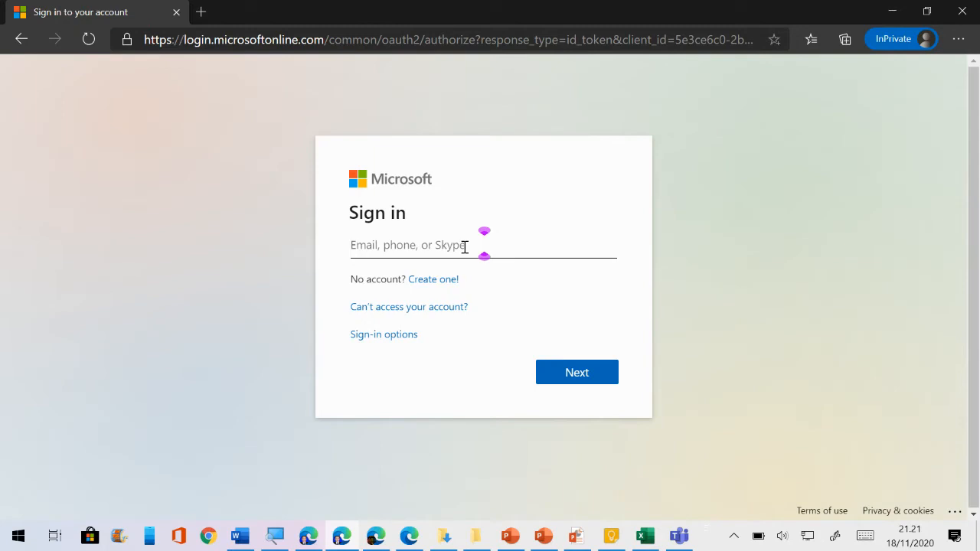
{"action": "left_click", "coordinate": [465, 246]}
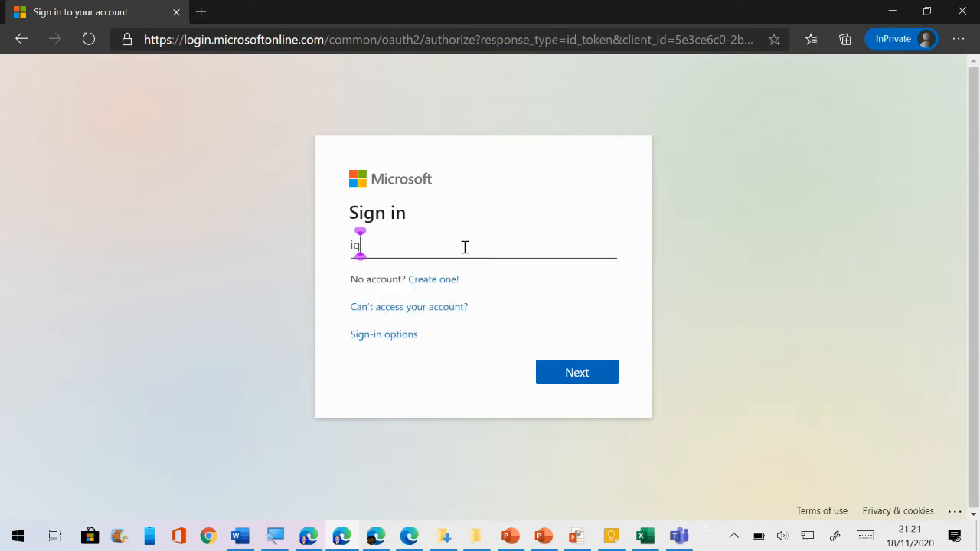
{"action": "key", "text": "Return"}
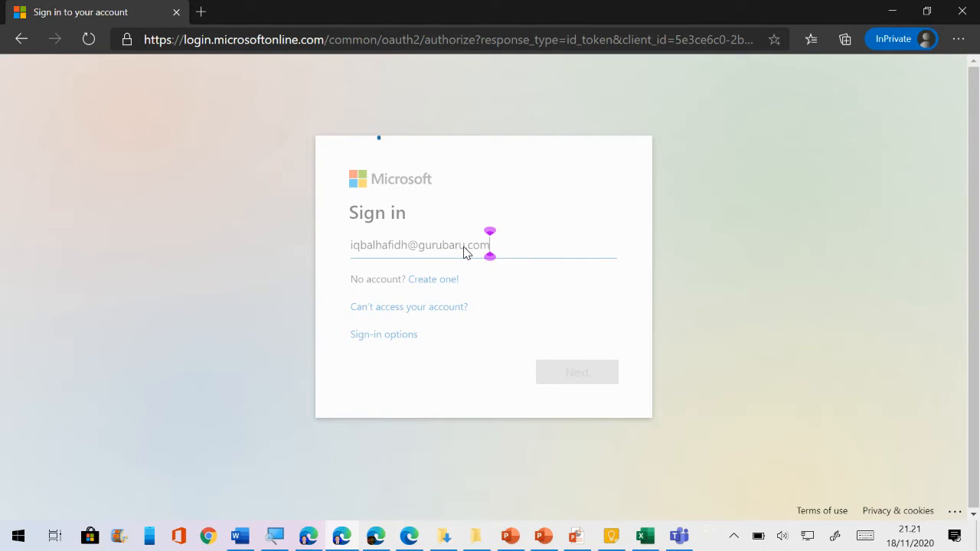
{"action": "type", "text": "••••••••••••"}
{"action": "key", "text": "Return"}
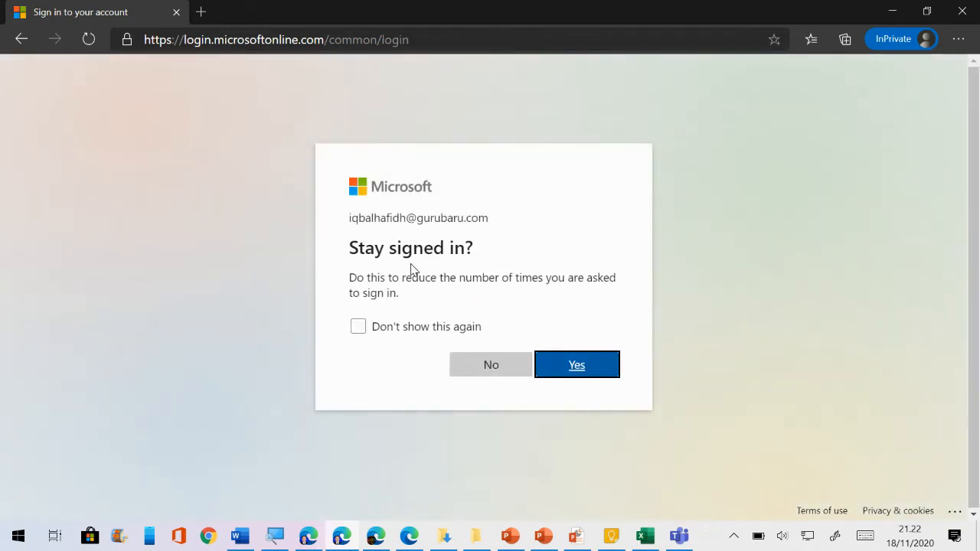
Answer No on the 'Stay signed in?' prompt
{"action": "left_click_drag", "start_coordinate": [352, 247], "coordinate": [480, 252]}
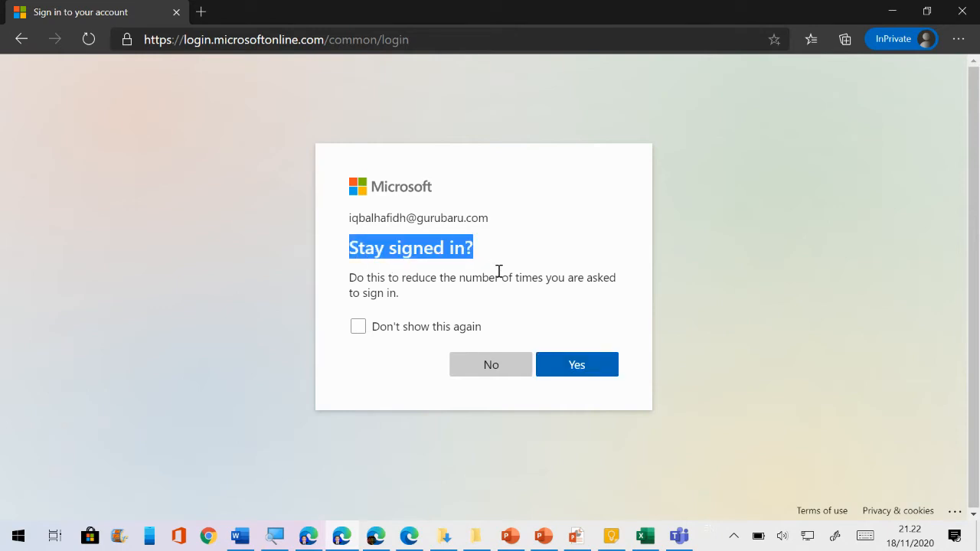
{"action": "left_click", "coordinate": [498, 271]}
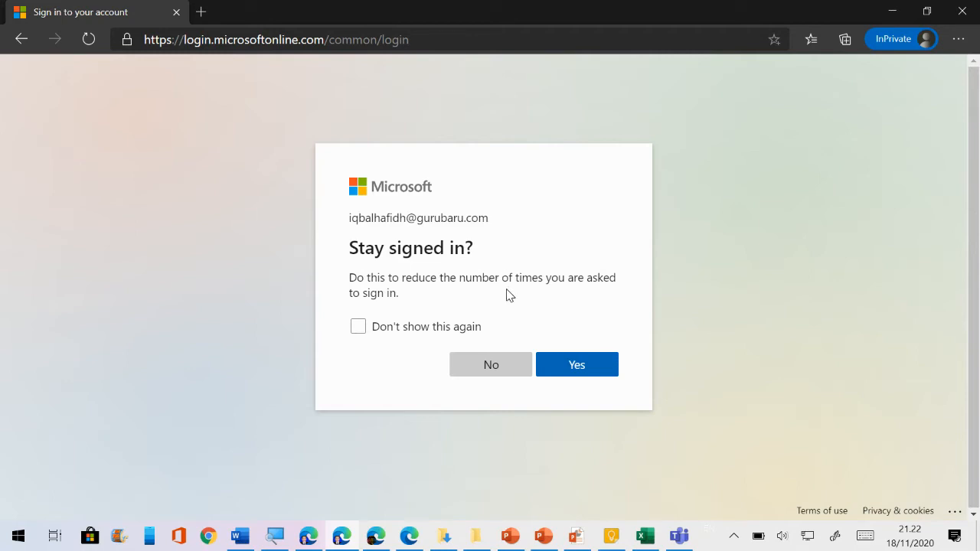
{"action": "left_click", "coordinate": [494, 371]}
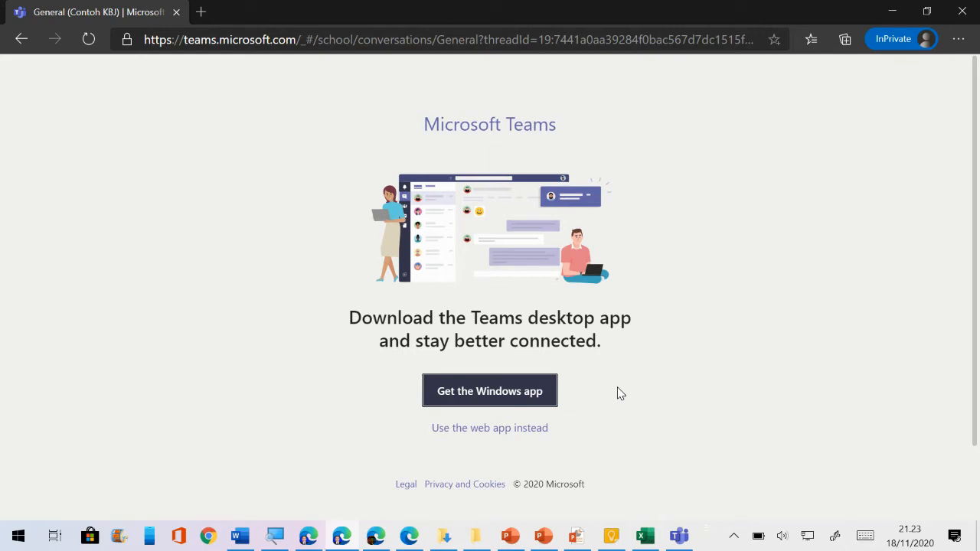
Choose 'Use the web app instead' to open Teams in the browser, skipping the desktop download
{"action": "left_click", "coordinate": [475, 400]}
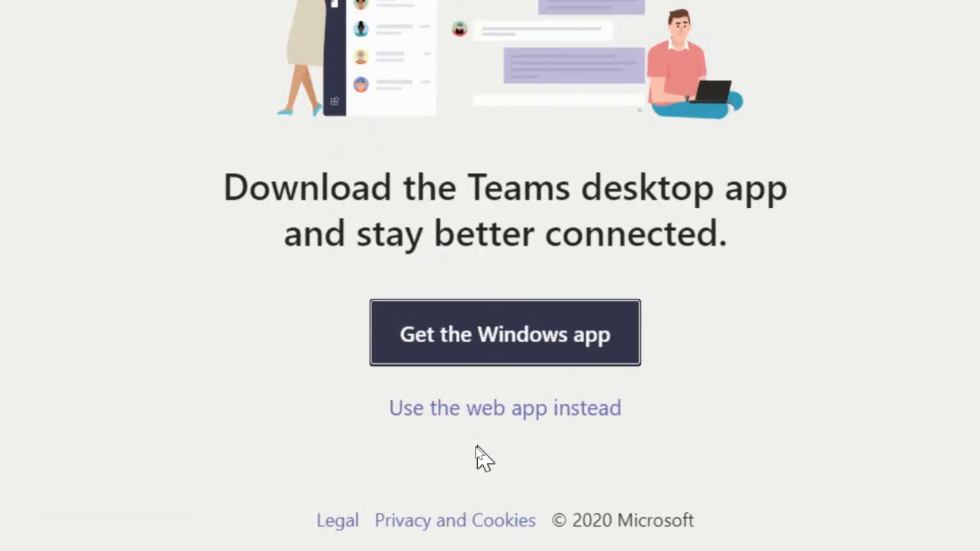
{"action": "left_click", "coordinate": [539, 417]}
{"action": "left_click", "coordinate": [539, 413]}
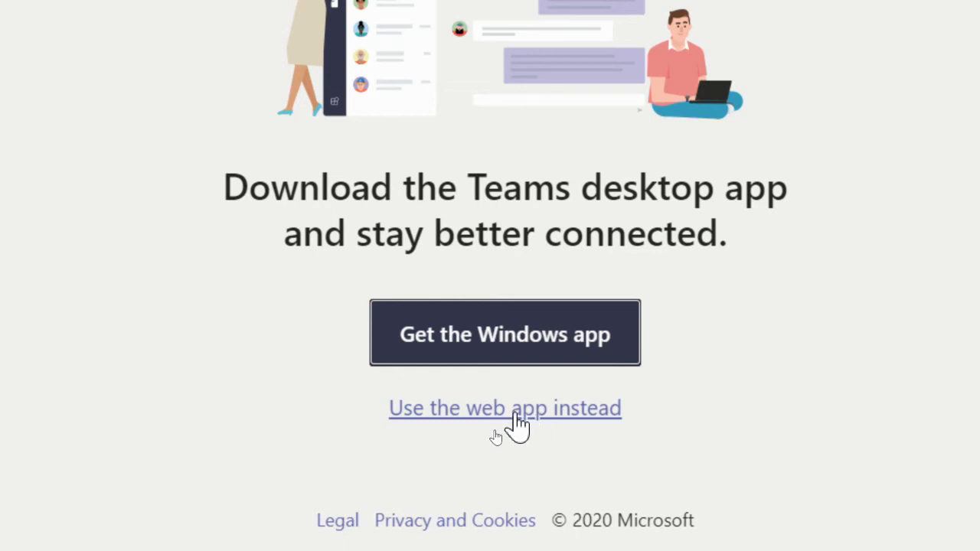
{"action": "left_click", "coordinate": [515, 417]}
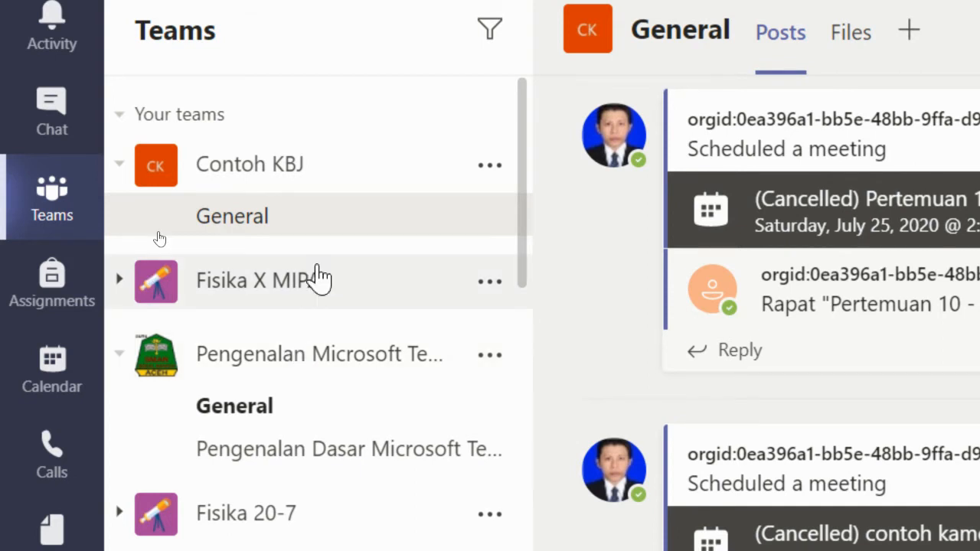
Expand the Fisika 20-7 team, open its General channel, and go to its Assignments
{"action": "scroll", "coordinate": [318, 278], "scroll_direction": "down", "scroll_amount": 3}
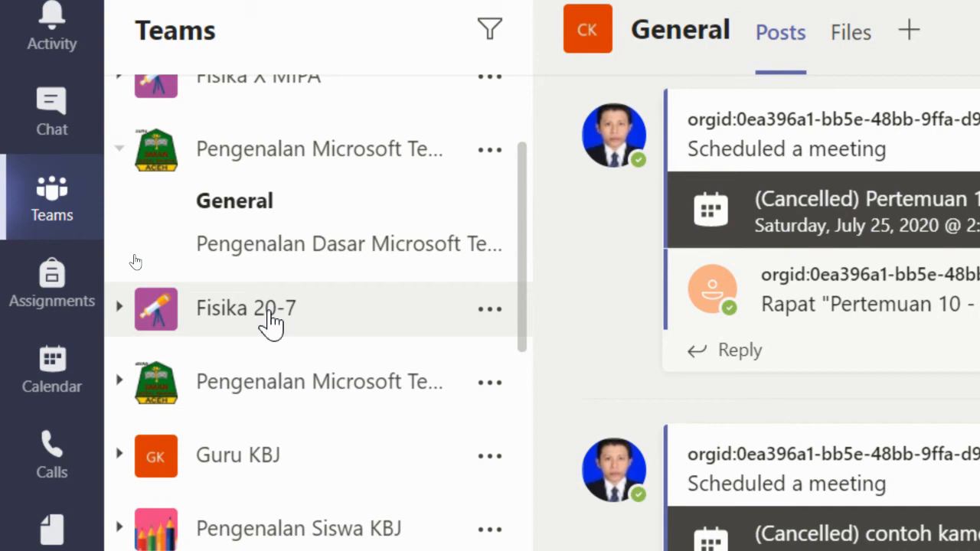
{"action": "left_click", "coordinate": [219, 321]}
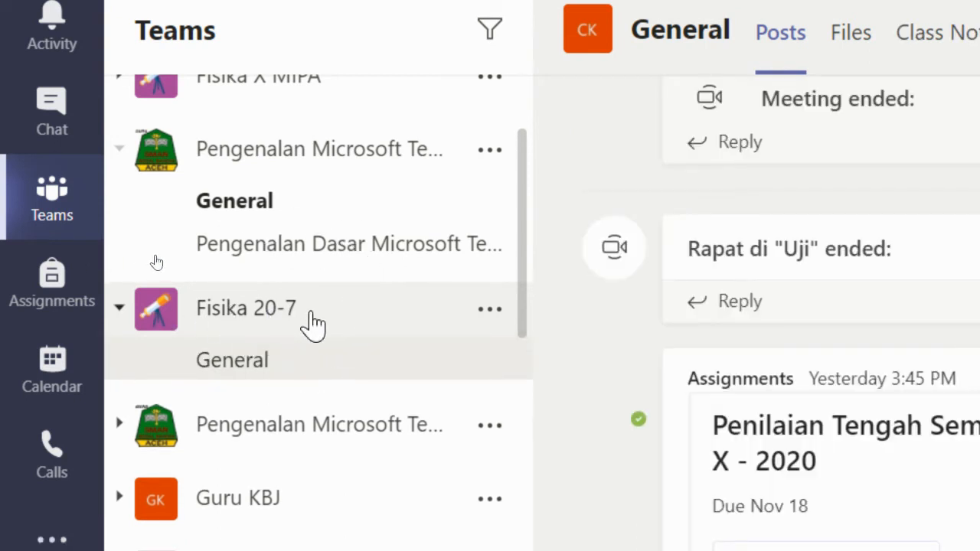
{"action": "left_click", "coordinate": [295, 367]}
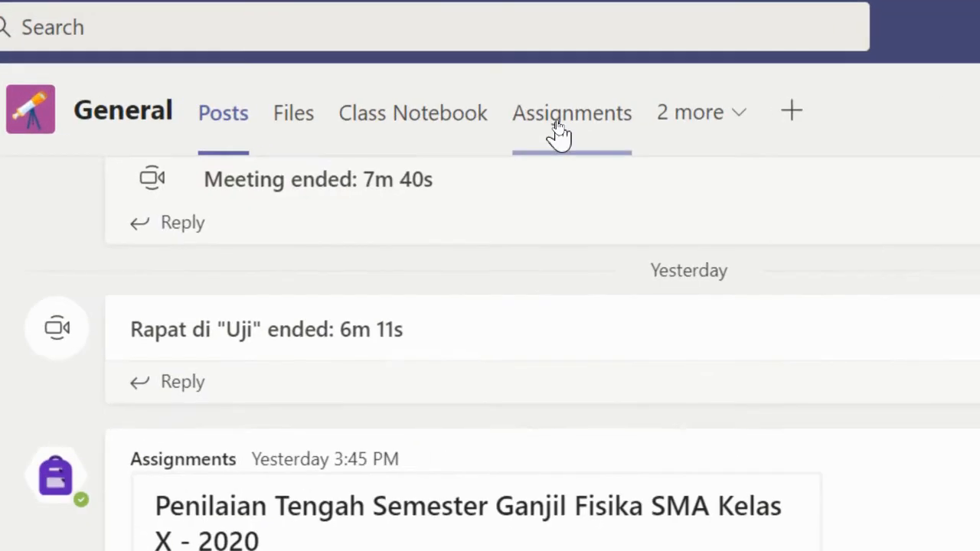
{"action": "key", "text": "ctrl"}
{"action": "left_click", "coordinate": [579, 134]}
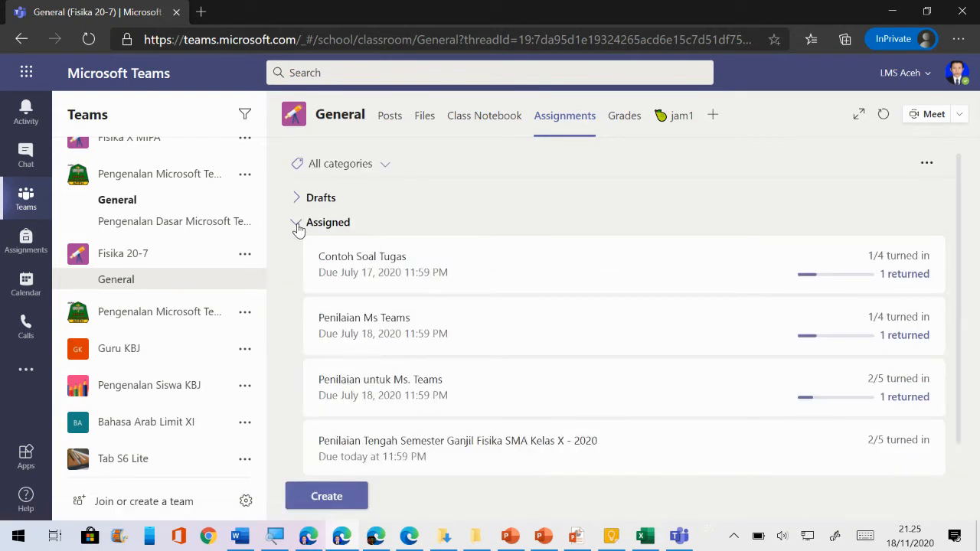
{"action": "left_click", "coordinate": [298, 226]}
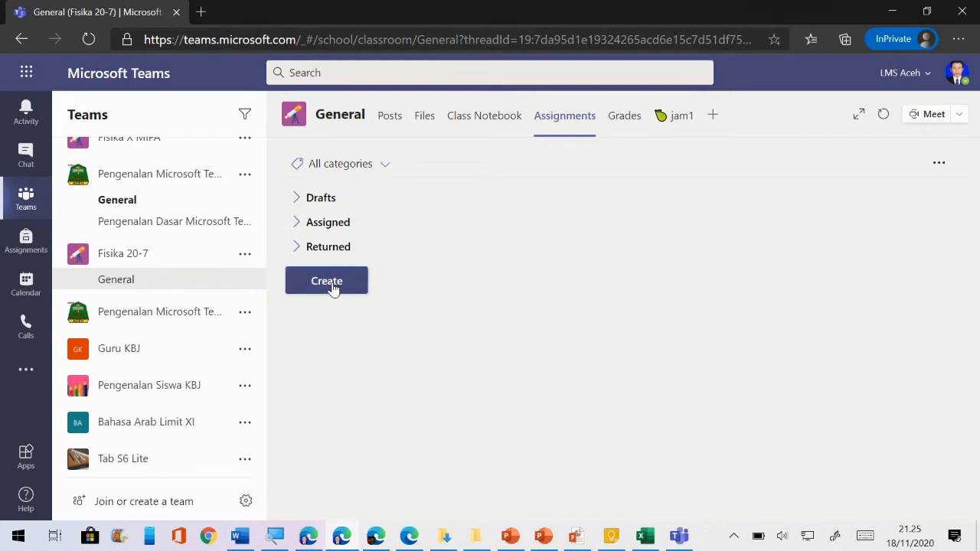
Create a new Quiz assignment from the Create menu
{"action": "left_click", "coordinate": [333, 289]}
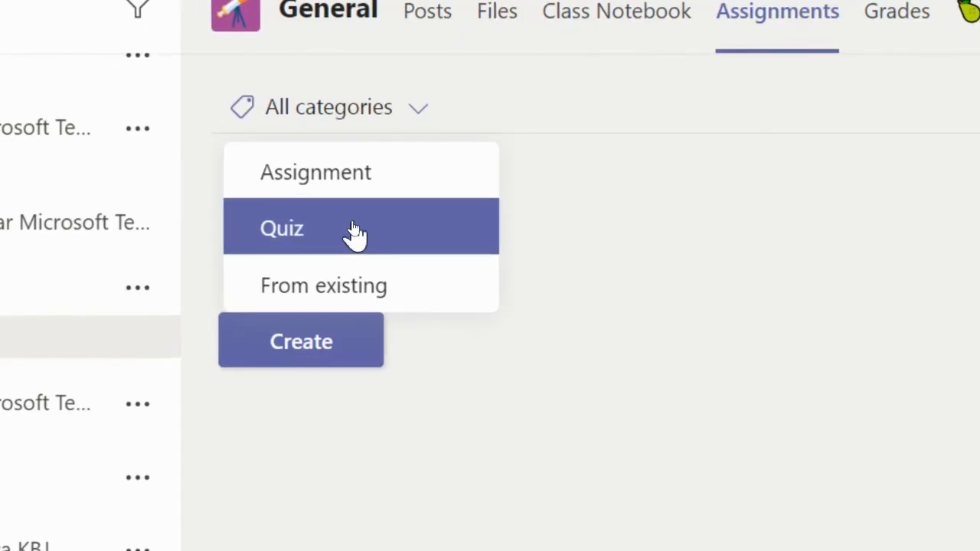
{"action": "left_click", "coordinate": [353, 227]}
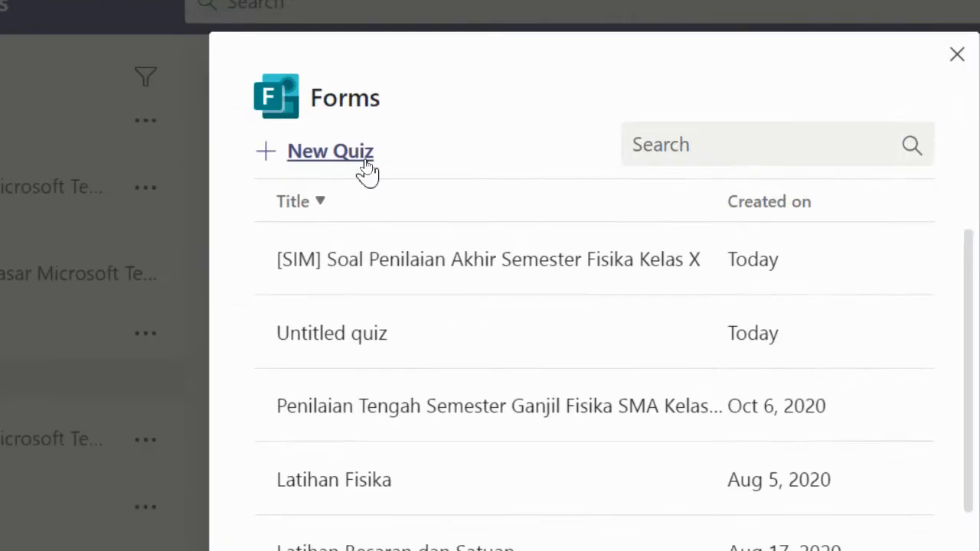
Choose New Quiz in the Forms picker
{"action": "left_click", "coordinate": [334, 151]}
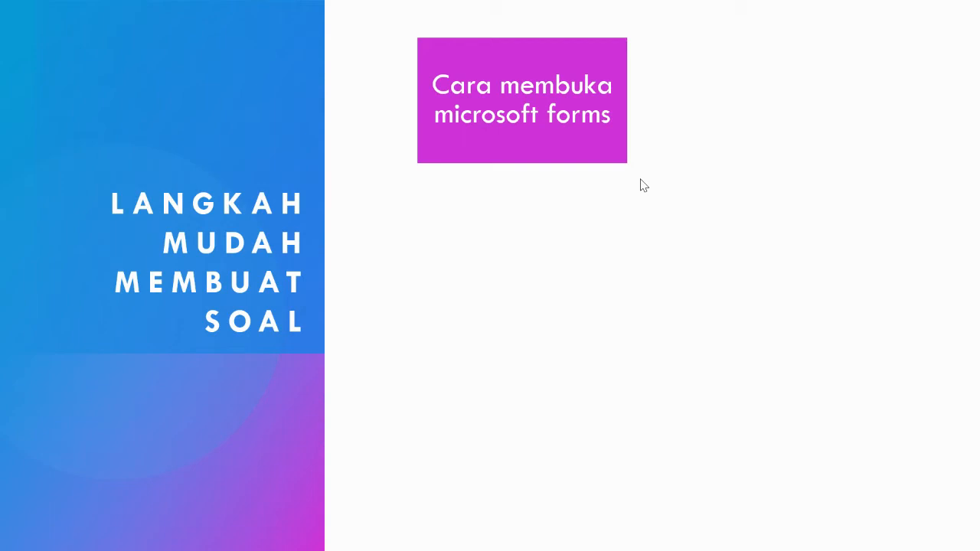
Advance the PowerPoint slide to its next step on multiple-choice questions
{"action": "left_click", "coordinate": [641, 180]}
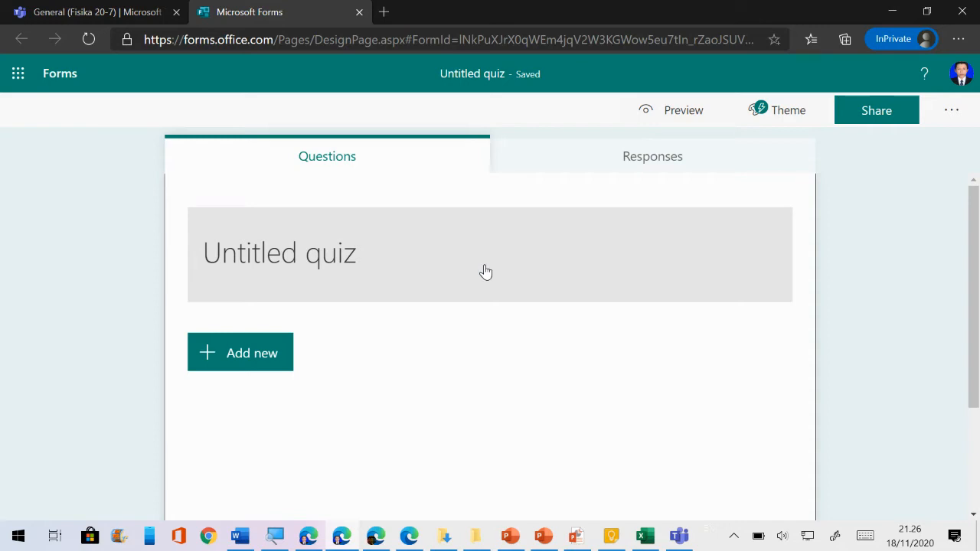
Title the quiz 'Soal Penilaian Tengah Semester Fisika X'
{"action": "left_click", "coordinate": [418, 257]}
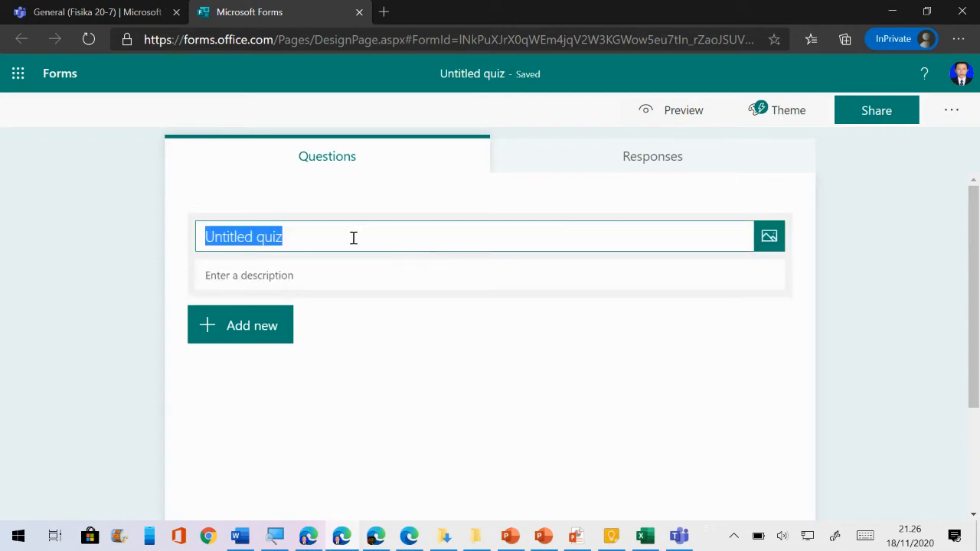
{"action": "type", "text": "Soal Penil"}
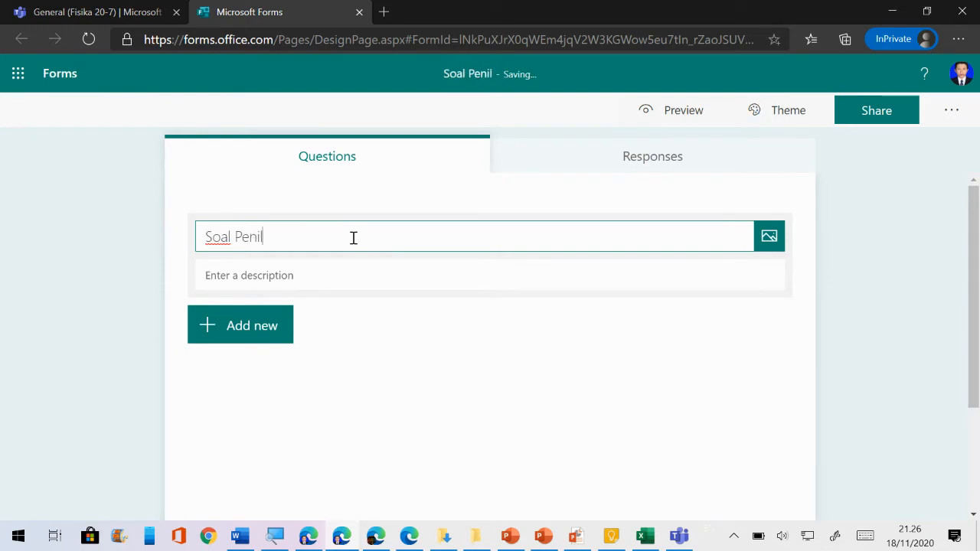
{"action": "type", "text": "aian Tengah Seme"}
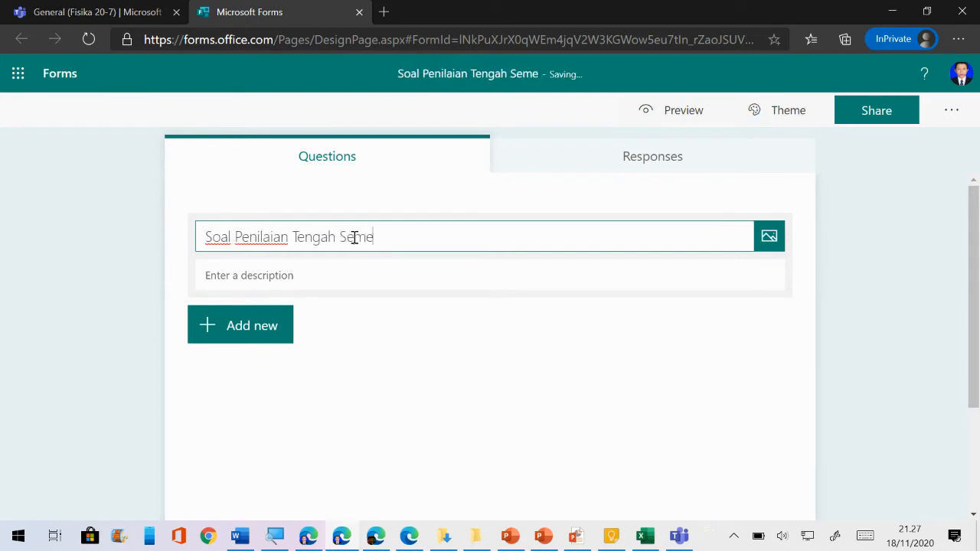
{"action": "type", "text": "ster"}
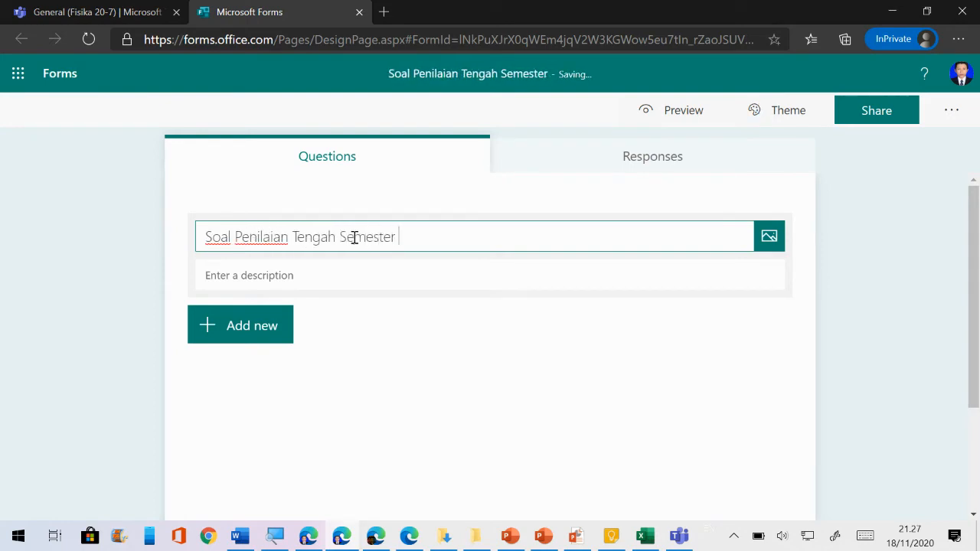
{"action": "type", "text": " Fisika X"}
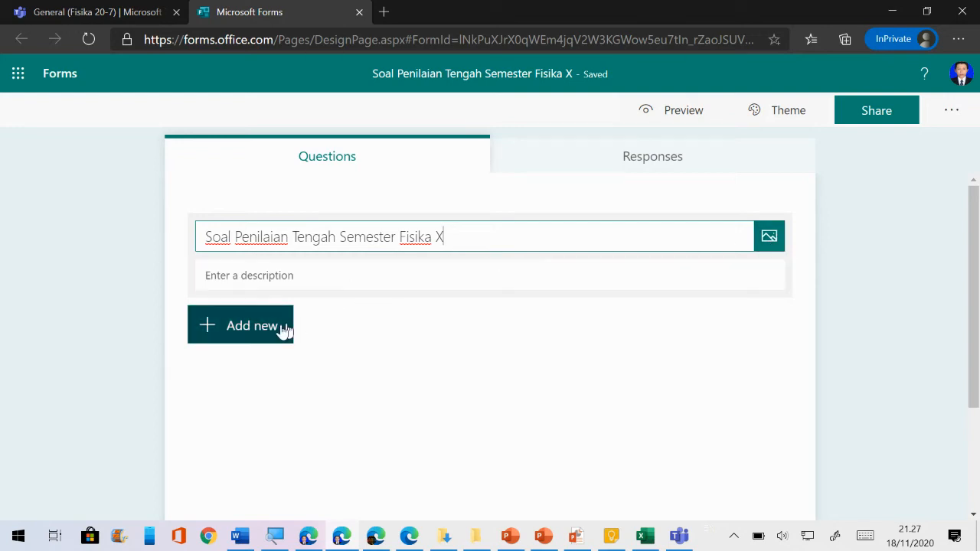
{"action": "left_click", "coordinate": [242, 339]}
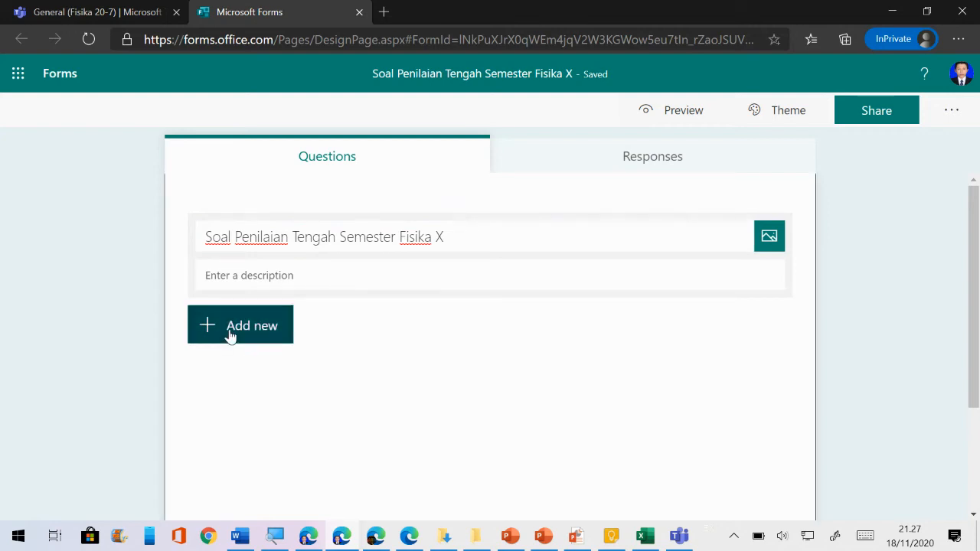
Add a Choice question 1, dismiss the sharing tip, then switch to the Soal Essay document in Word
{"action": "left_click", "coordinate": [231, 336]}
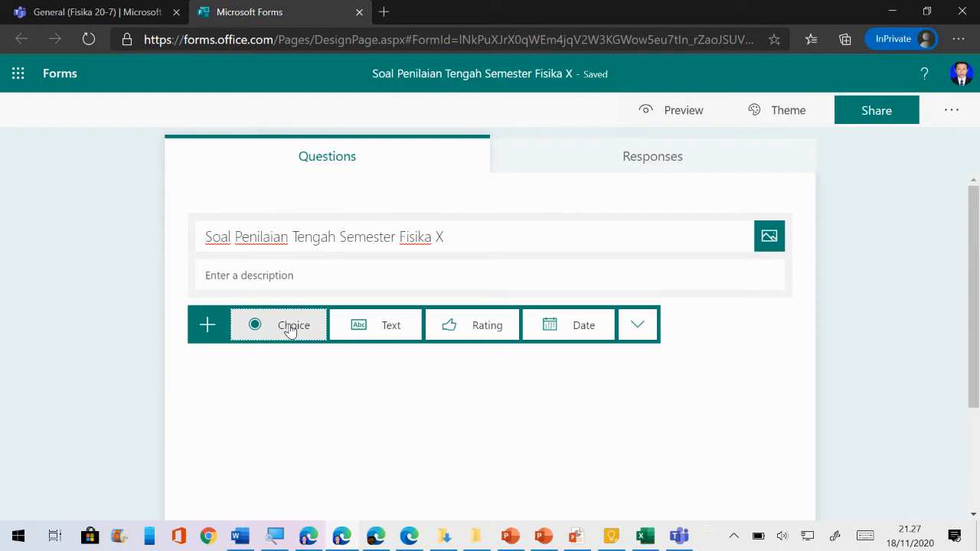
{"action": "left_click", "coordinate": [291, 329]}
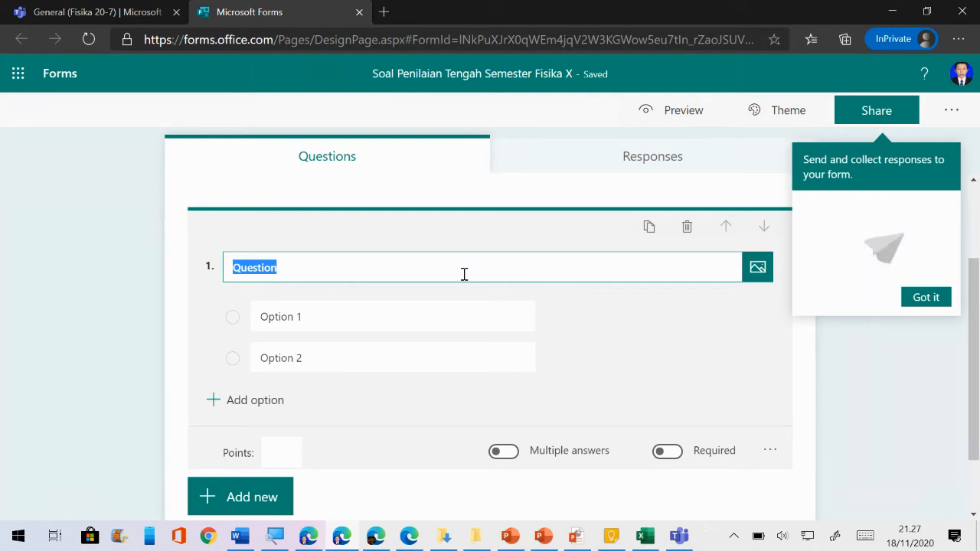
{"action": "left_click", "coordinate": [926, 298]}
{"action": "left_click", "coordinate": [553, 269]}
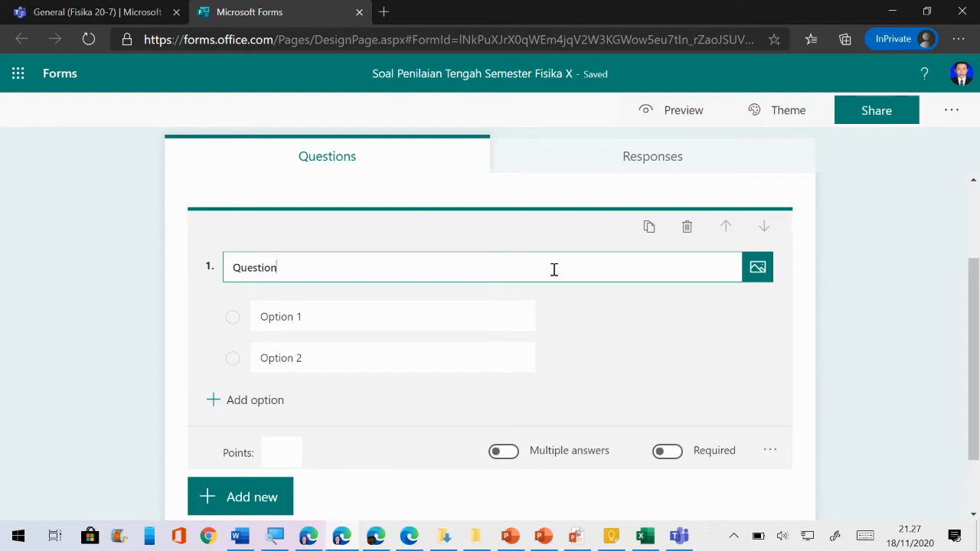
{"action": "left_click", "coordinate": [251, 538]}
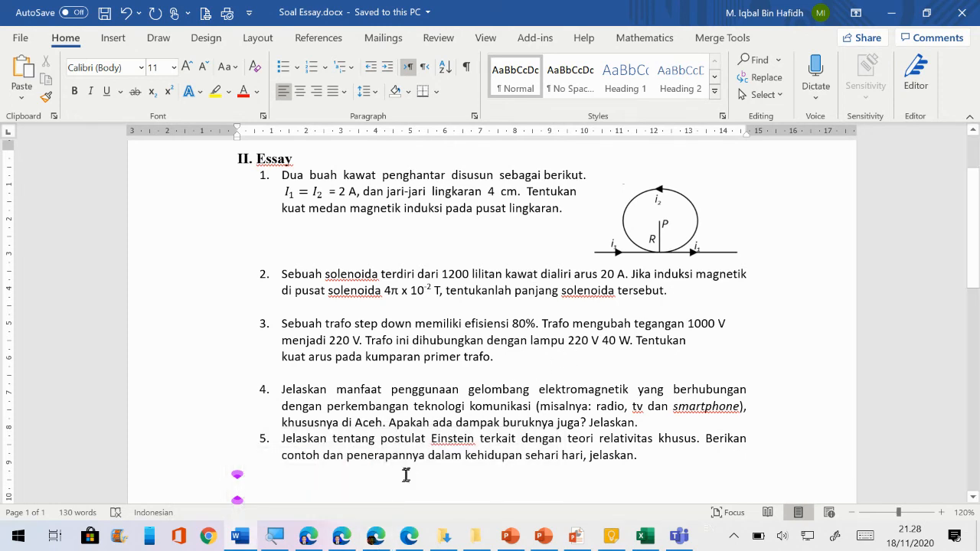
Switch from Word back to the Forms quiz in Edge
{"action": "left_click", "coordinate": [377, 535]}
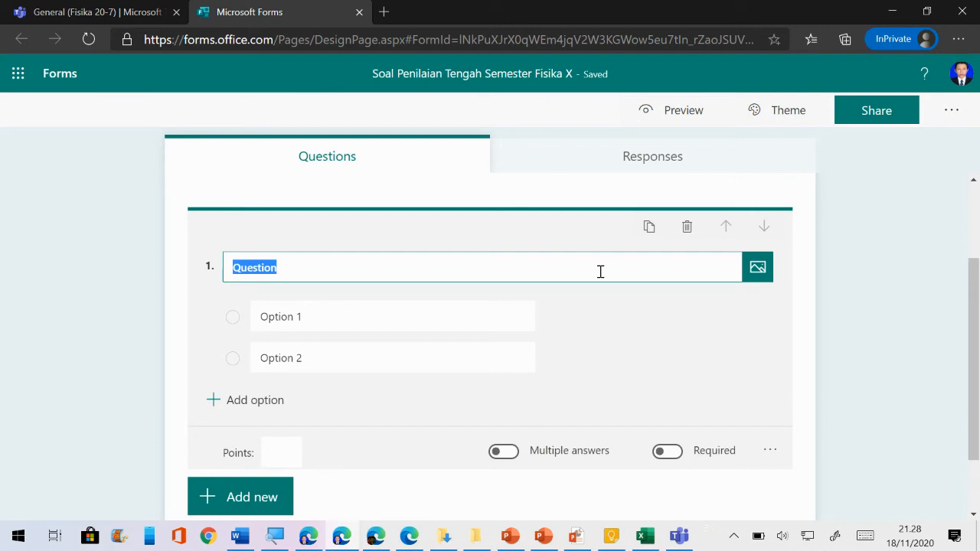
Upload Screenshot_1.jpg from the Soal Fisika folder as question 1's image
{"action": "left_click", "coordinate": [759, 268]}
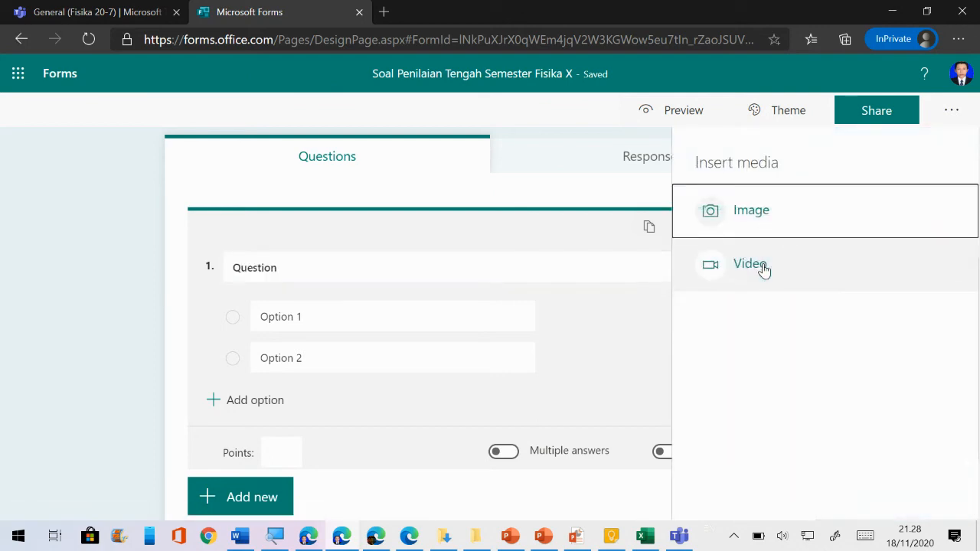
{"action": "left_click", "coordinate": [650, 262]}
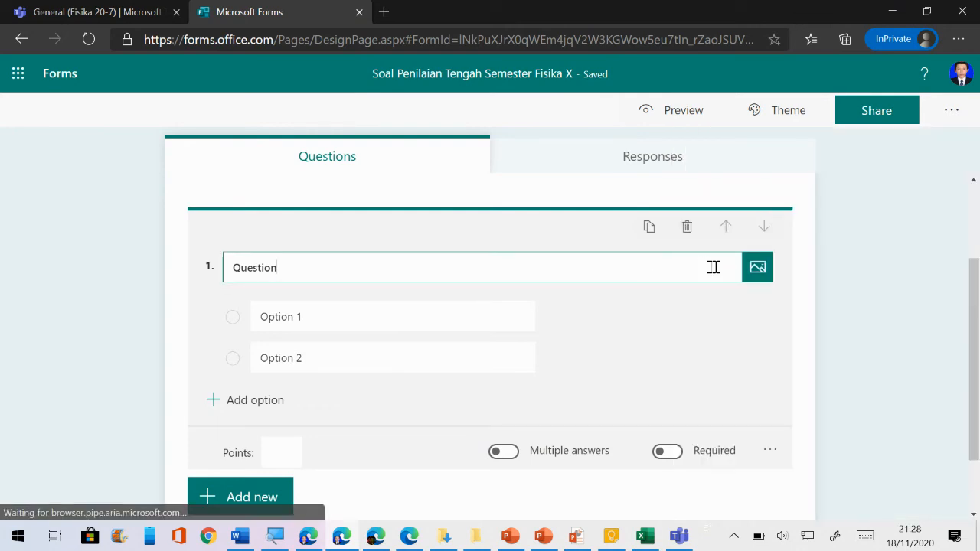
{"action": "left_click", "coordinate": [757, 268]}
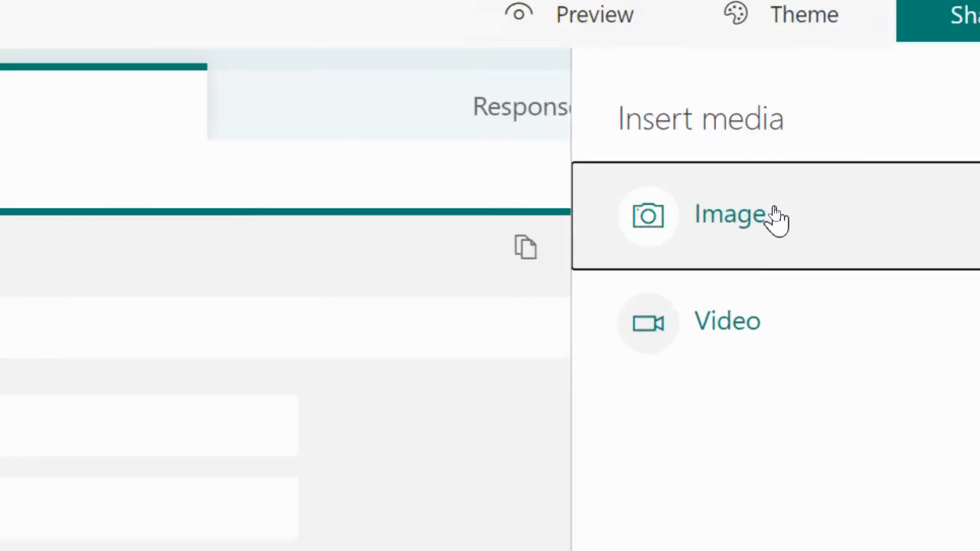
{"action": "left_click", "coordinate": [774, 212]}
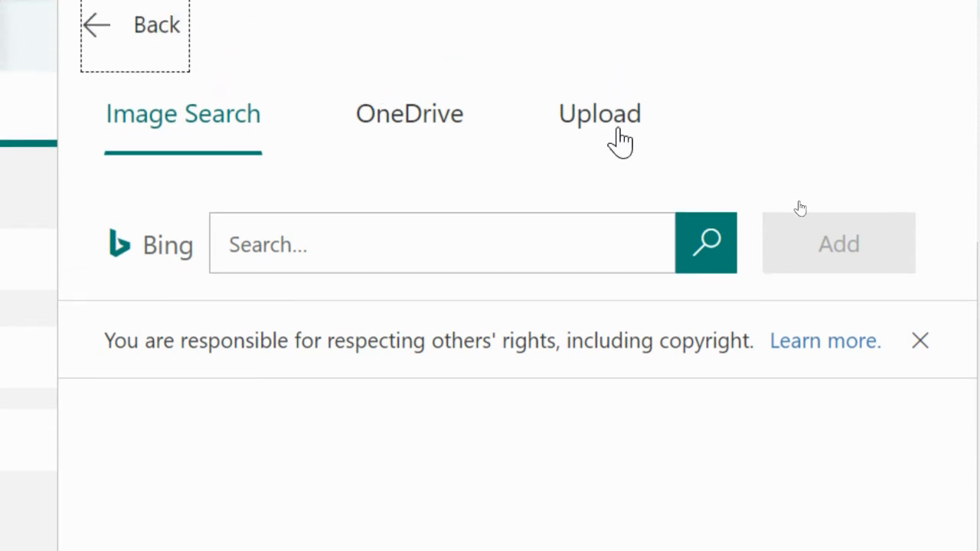
{"action": "left_click", "coordinate": [620, 132]}
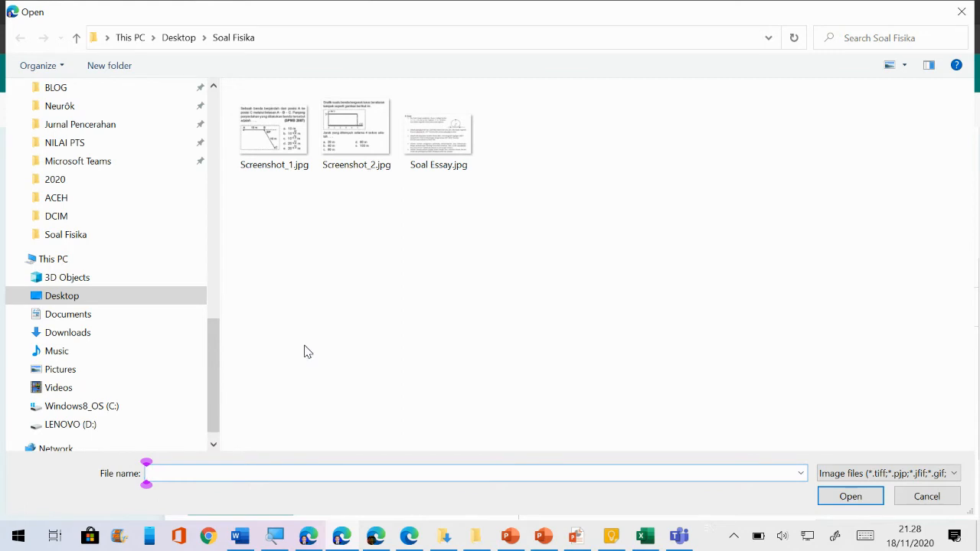
{"action": "left_click", "coordinate": [283, 144]}
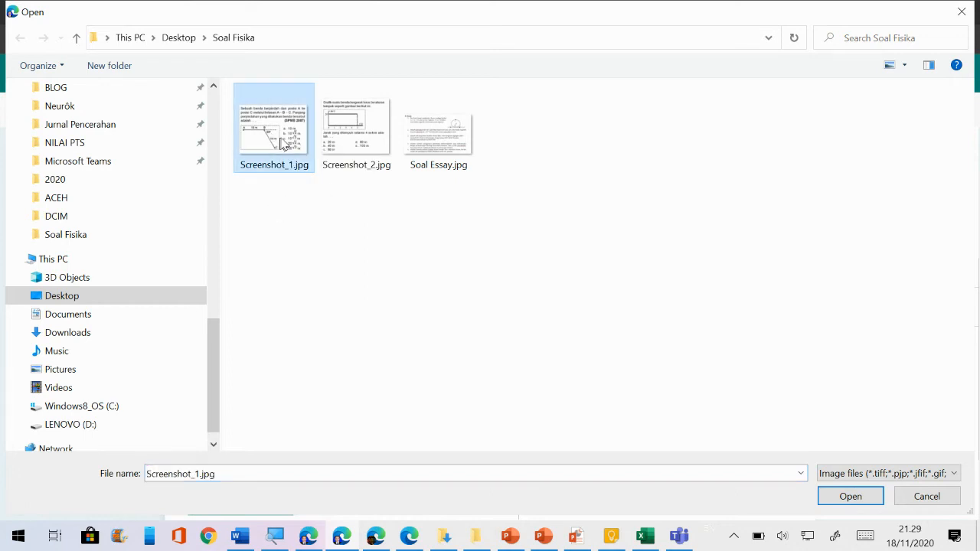
{"action": "left_click", "coordinate": [842, 496]}
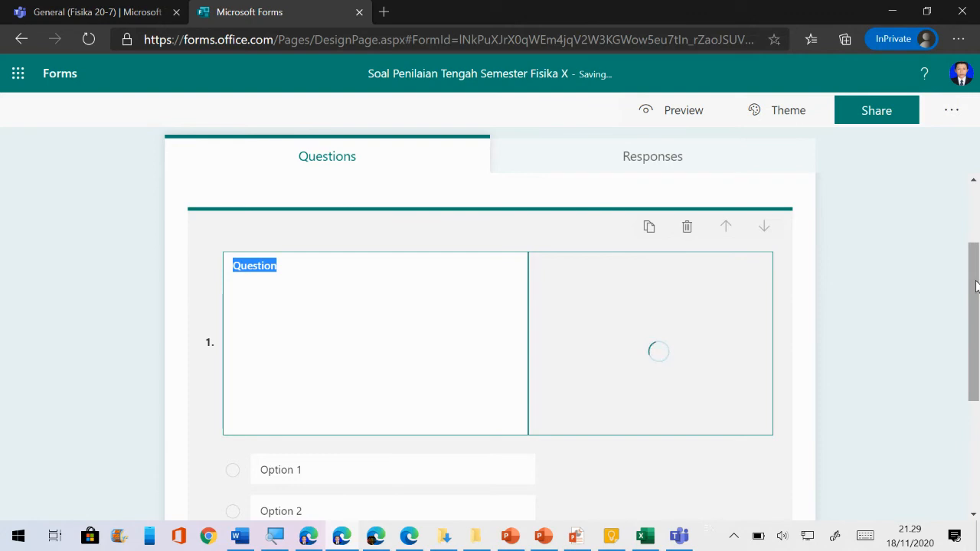
Label question 1's answer options A, B, C, D and E
{"action": "left_click_drag", "start_coordinate": [976, 281], "coordinate": [972, 305]}
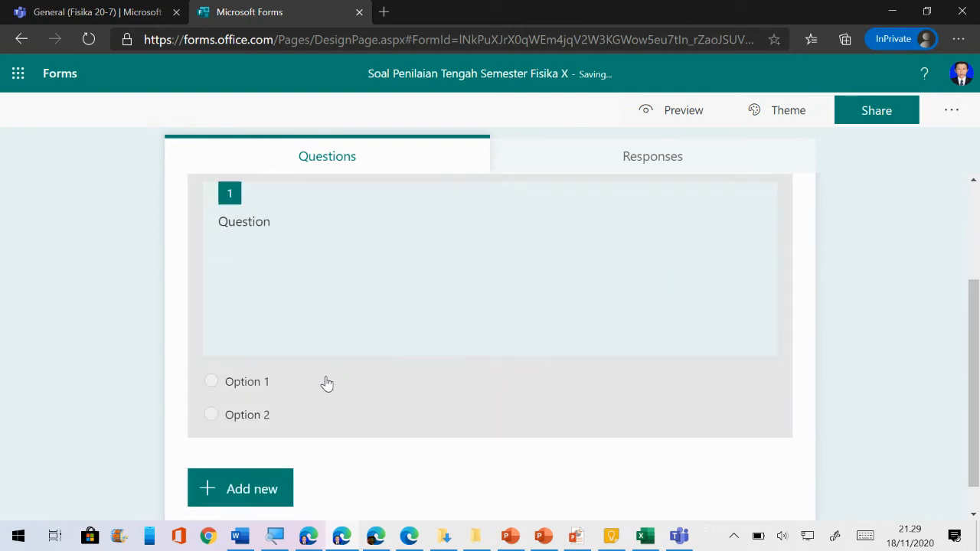
{"action": "left_click", "coordinate": [284, 384]}
{"action": "left_click", "coordinate": [341, 320]}
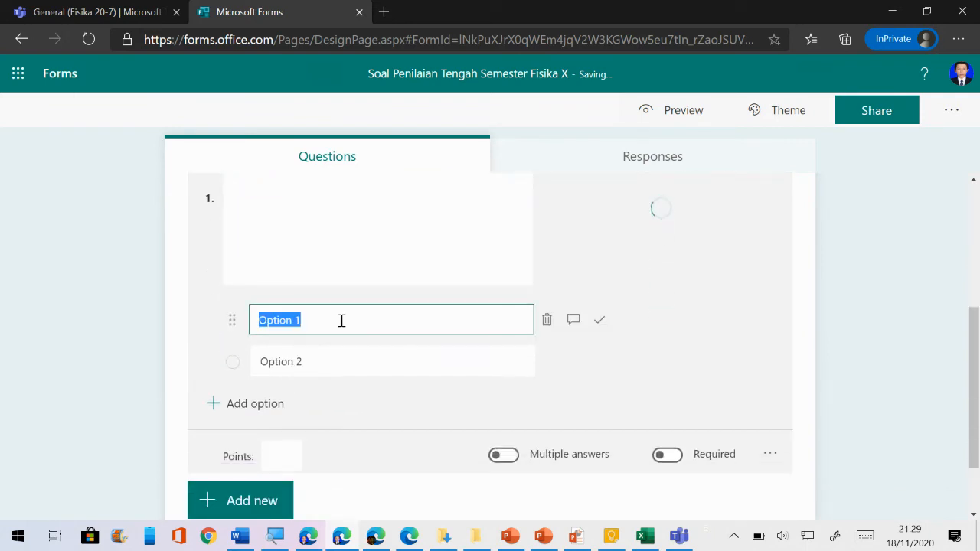
{"action": "type", "text": "A"}
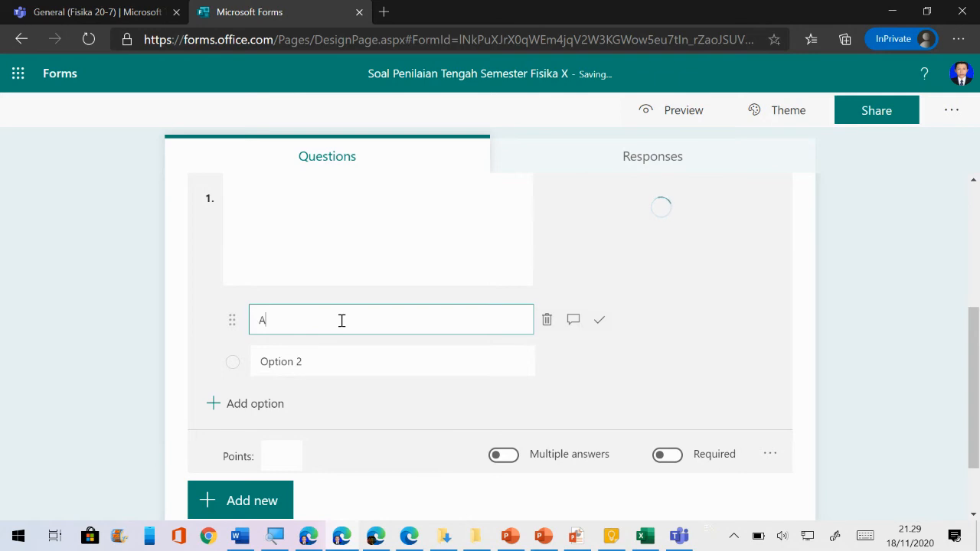
{"action": "key", "text": "Return"}
{"action": "type", "text": "B"}
{"action": "key", "text": "Return"}
{"action": "type", "text": "C"}
{"action": "key", "text": "Return"}
{"action": "type", "text": "D"}
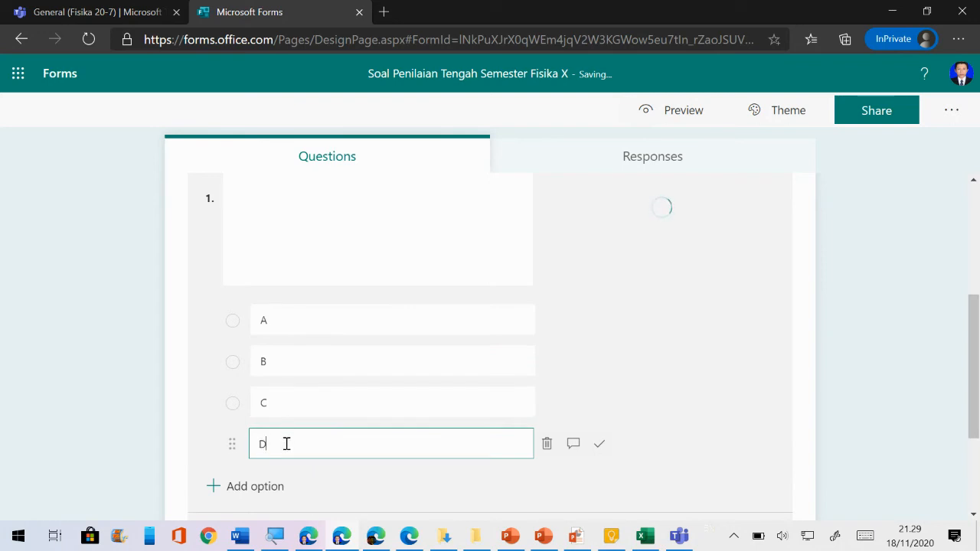
{"action": "key", "text": "Return"}
{"action": "type", "text": "E"}
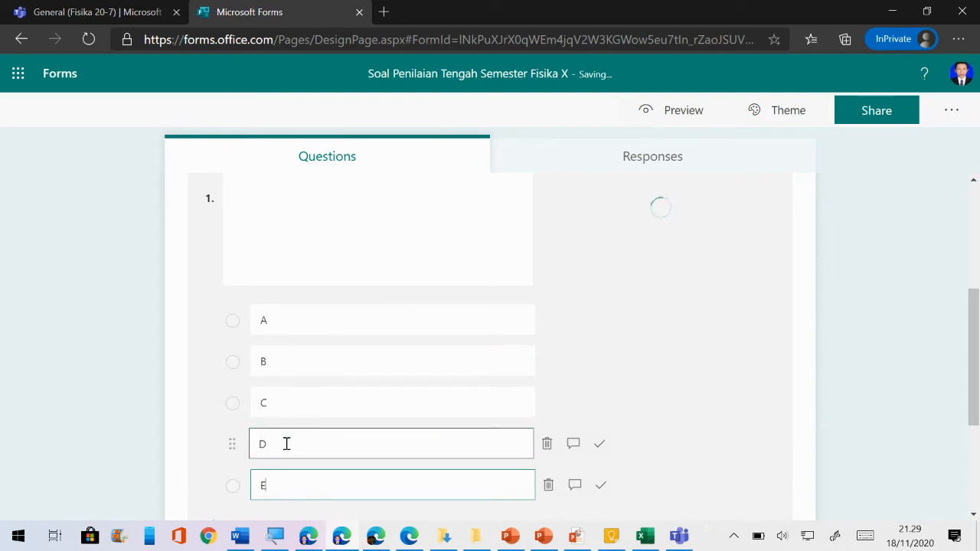
Select answer options B and A in turn to review them
{"action": "left_click", "coordinate": [330, 370]}
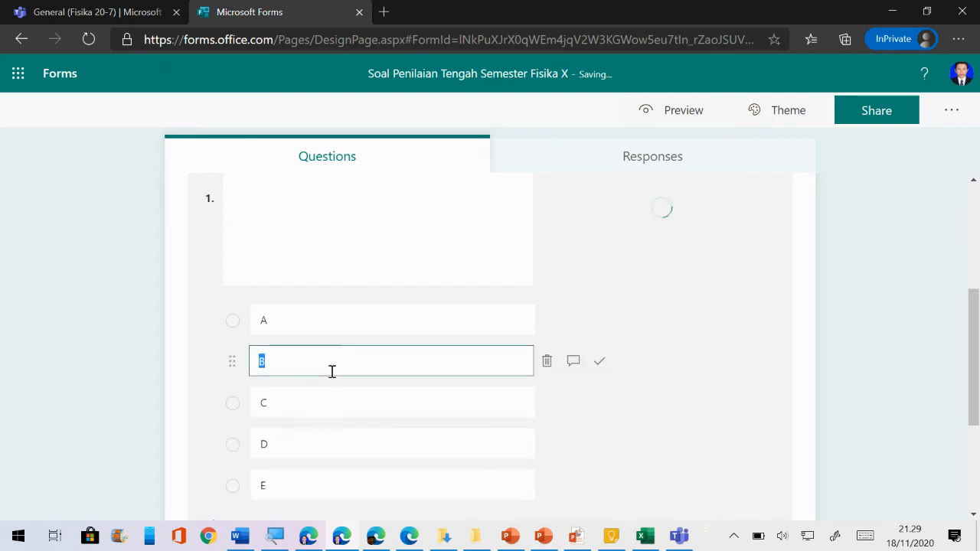
{"action": "left_click", "coordinate": [336, 320]}
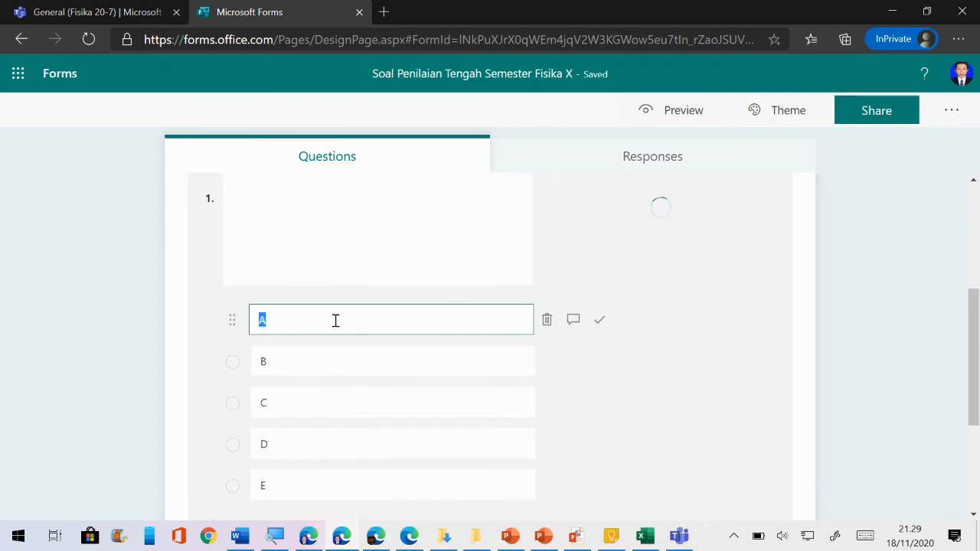
{"action": "left_click", "coordinate": [334, 355]}
{"action": "left_click", "coordinate": [359, 313]}
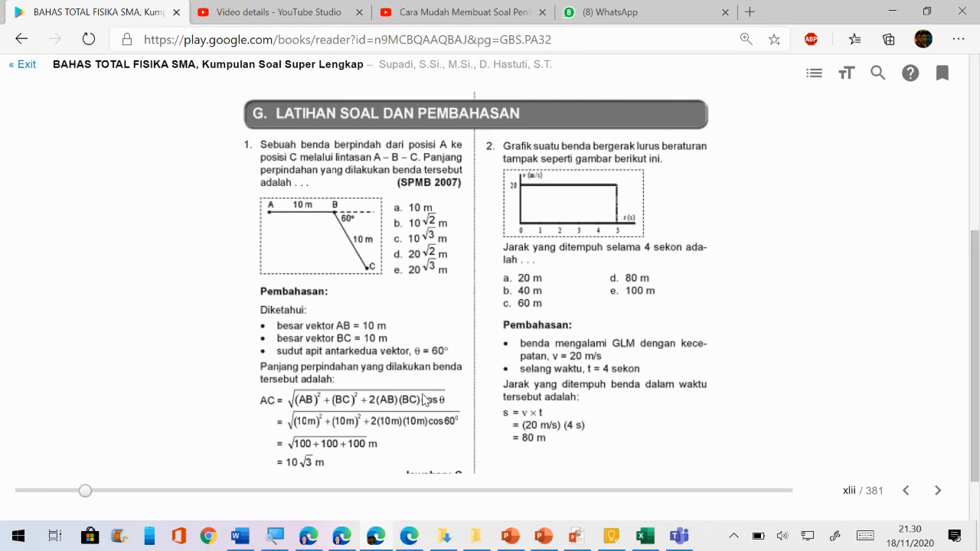
Return from the physics book to the quiz form and select question 1's option C
{"action": "mouse_move", "coordinate": [337, 541]}
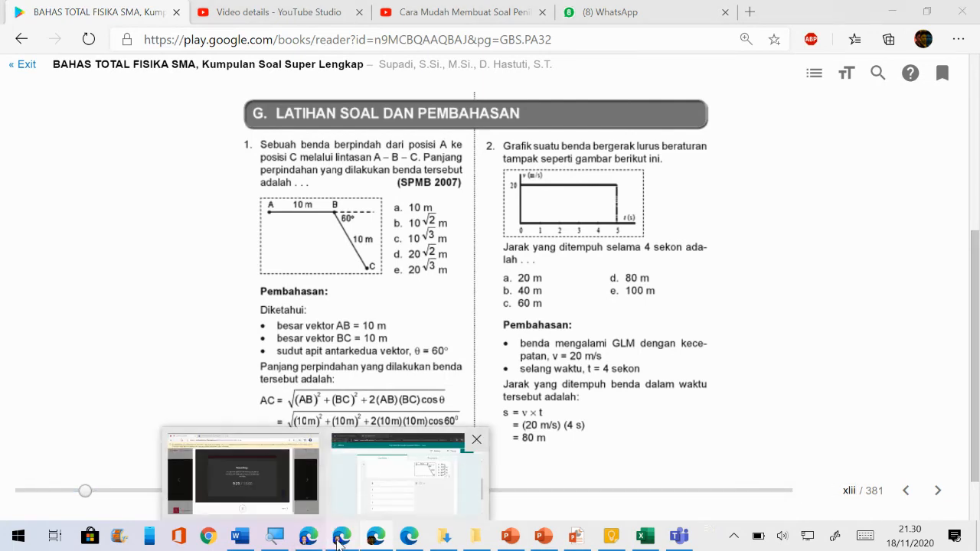
{"action": "left_click", "coordinate": [473, 442]}
{"action": "left_click", "coordinate": [414, 409]}
Set option C as the Correct answer for question 1
{"action": "scroll", "coordinate": [413, 406], "scroll_direction": "down", "scroll_amount": 1}
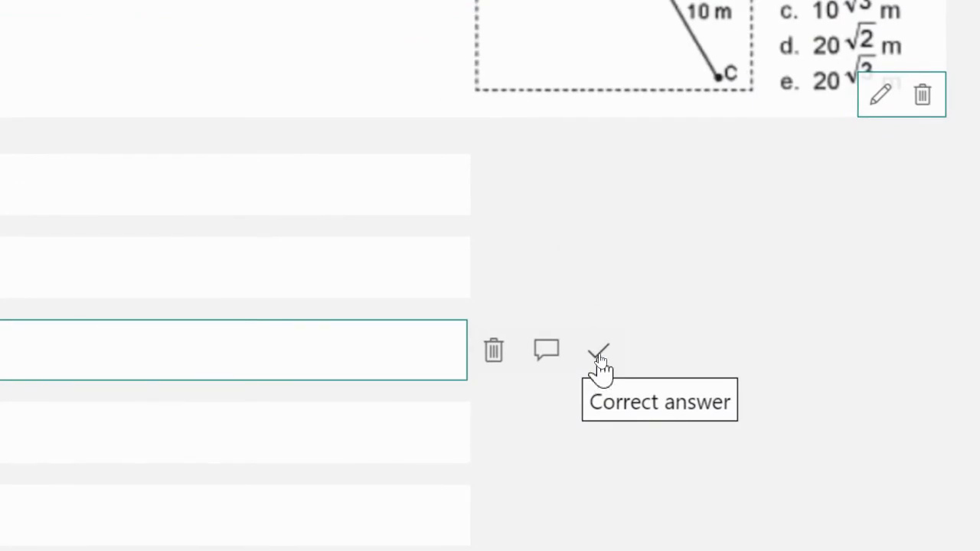
{"action": "left_click", "coordinate": [597, 354]}
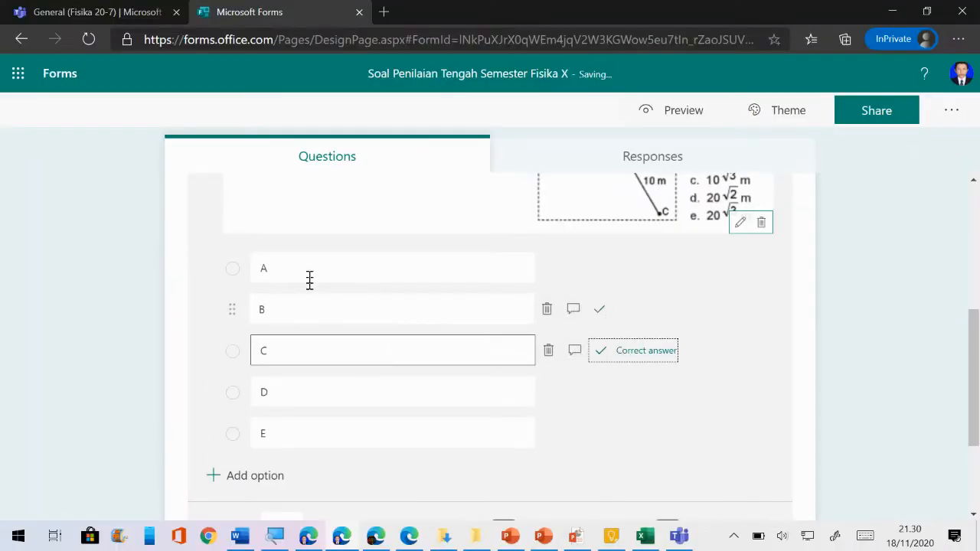
{"action": "scroll", "coordinate": [671, 292], "scroll_direction": "up", "scroll_amount": 3}
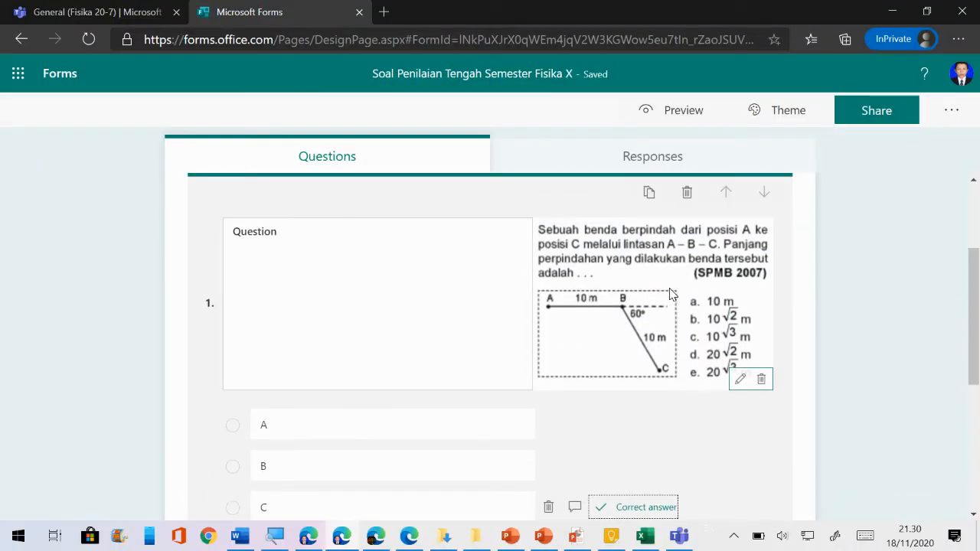
{"action": "scroll", "coordinate": [671, 292], "scroll_direction": "down", "scroll_amount": 4}
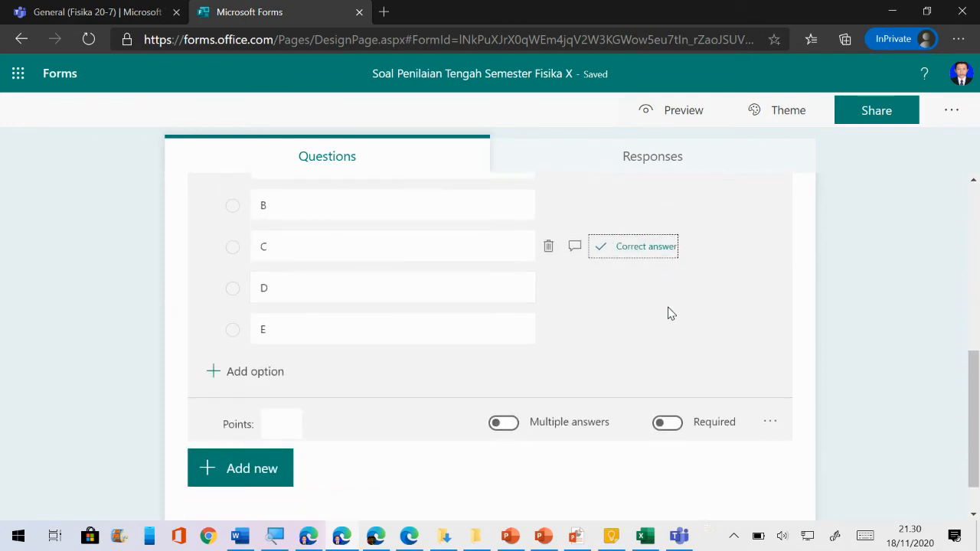
{"action": "scroll", "coordinate": [669, 313], "scroll_direction": "down", "scroll_amount": 1}
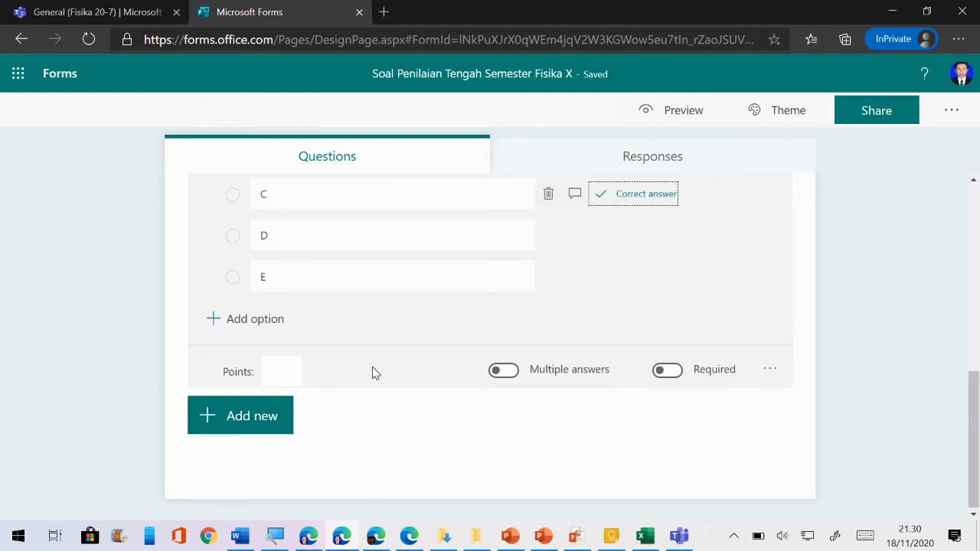
Give question 1 a value of 4 points and switch on Required
{"action": "left_click", "coordinate": [284, 375]}
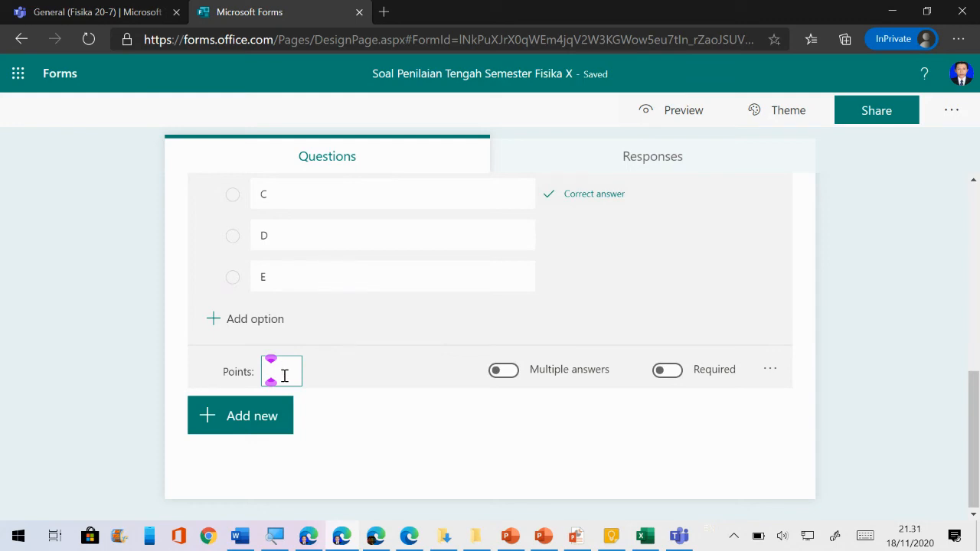
{"action": "type", "text": "4"}
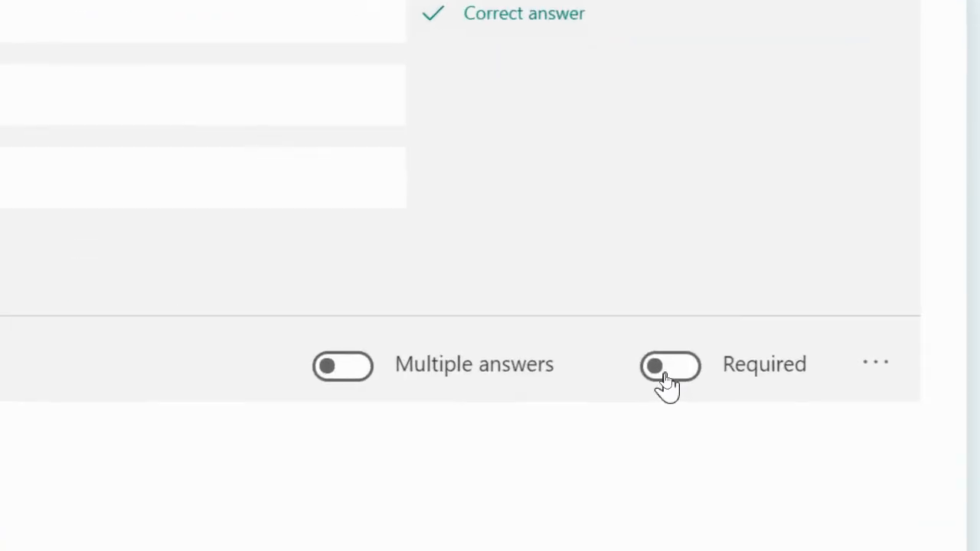
{"action": "left_click", "coordinate": [664, 376]}
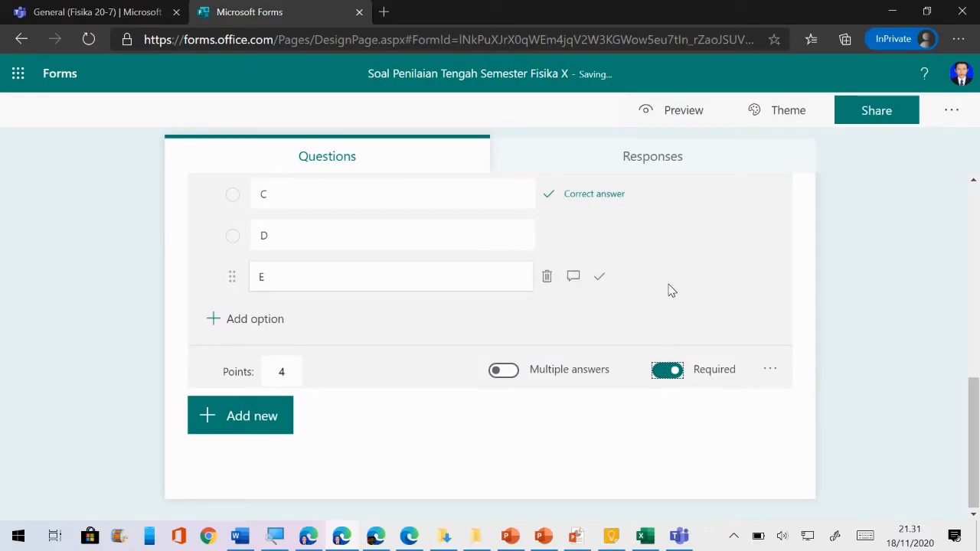
Add a new Choice question 2, dismissing the branching tip
{"action": "left_click", "coordinate": [245, 419]}
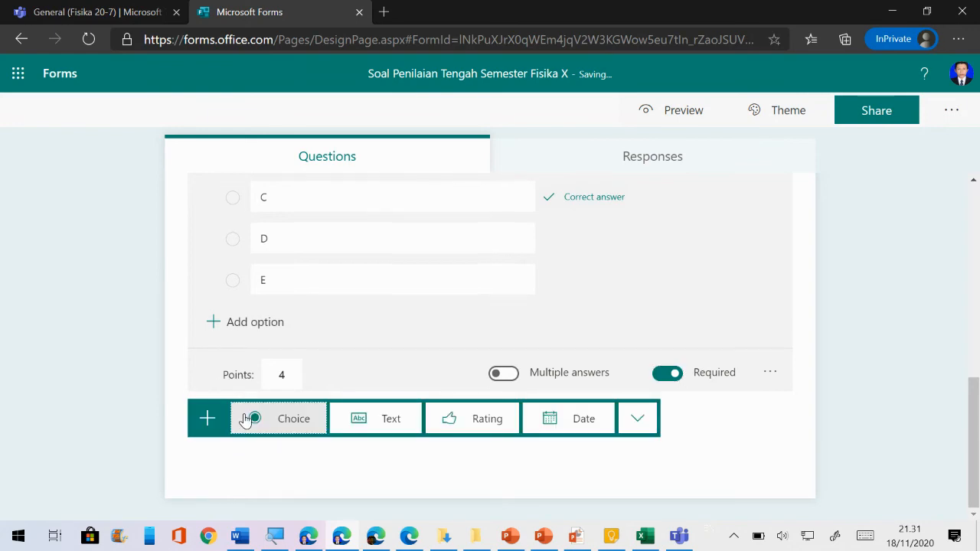
{"action": "left_click", "coordinate": [294, 420]}
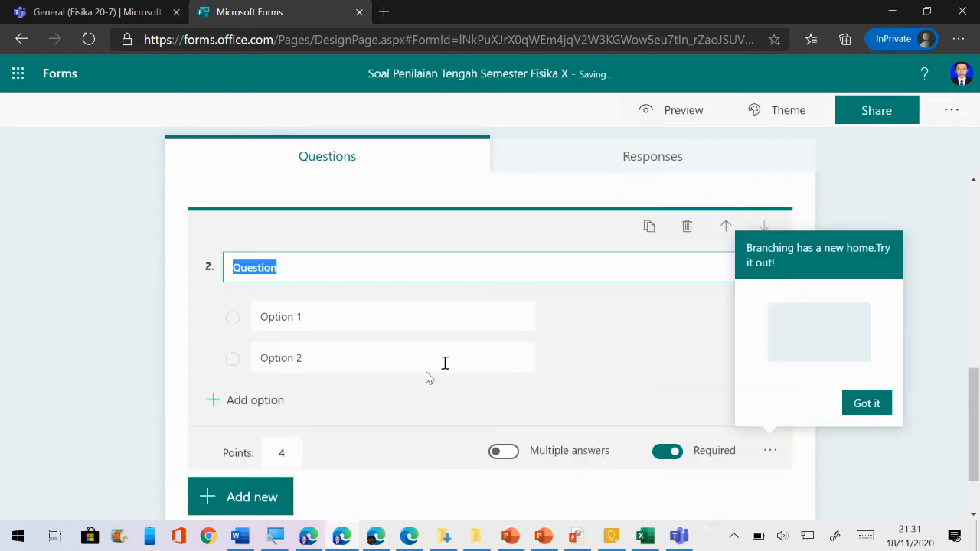
{"action": "left_click", "coordinate": [867, 405]}
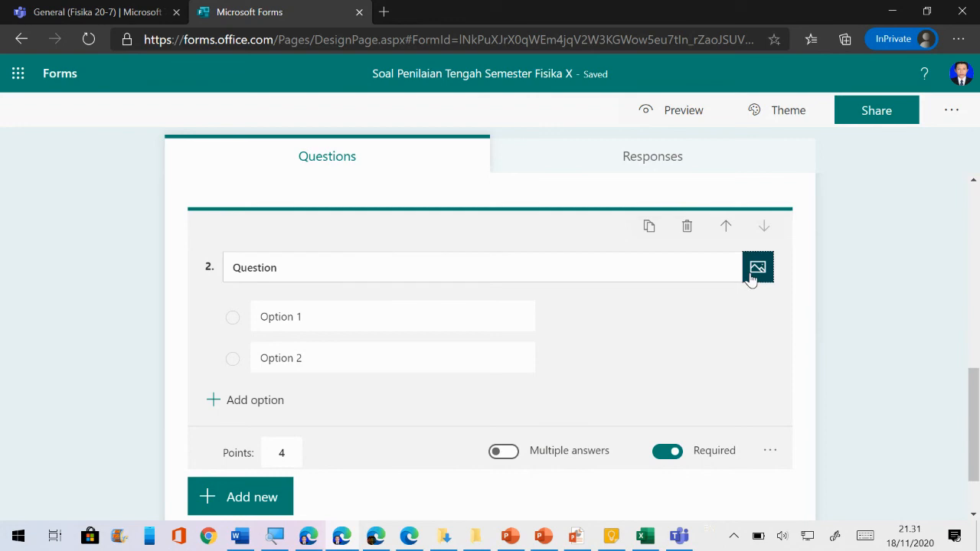
Upload Screenshot_2.jpg as the image in question 2's prompt
{"action": "left_click", "coordinate": [752, 277]}
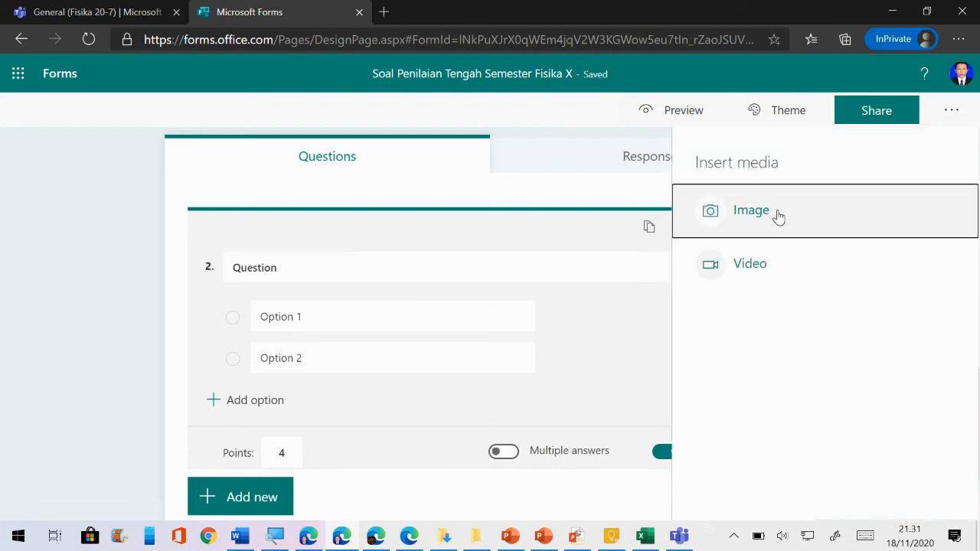
{"action": "left_click", "coordinate": [778, 217]}
{"action": "left_click", "coordinate": [786, 201]}
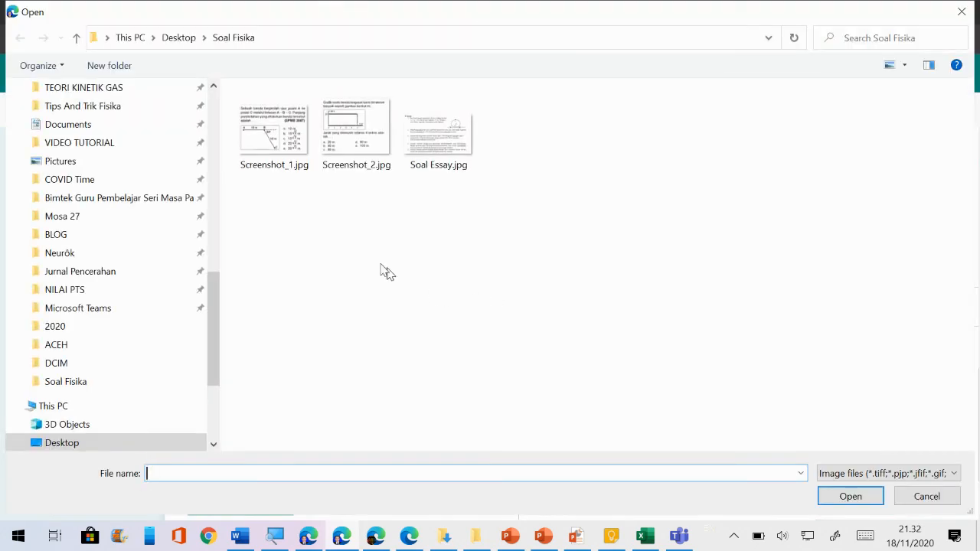
{"action": "left_click", "coordinate": [356, 146]}
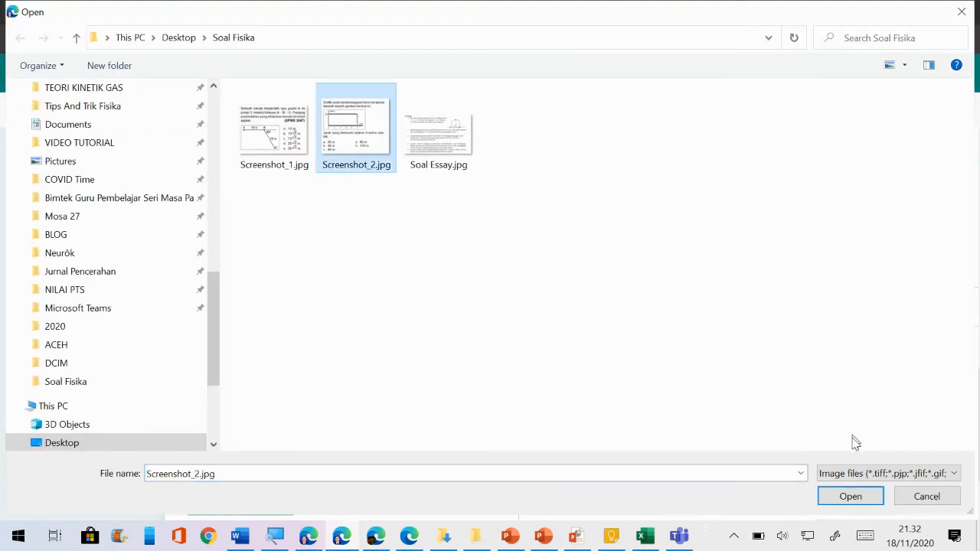
{"action": "left_click", "coordinate": [852, 498]}
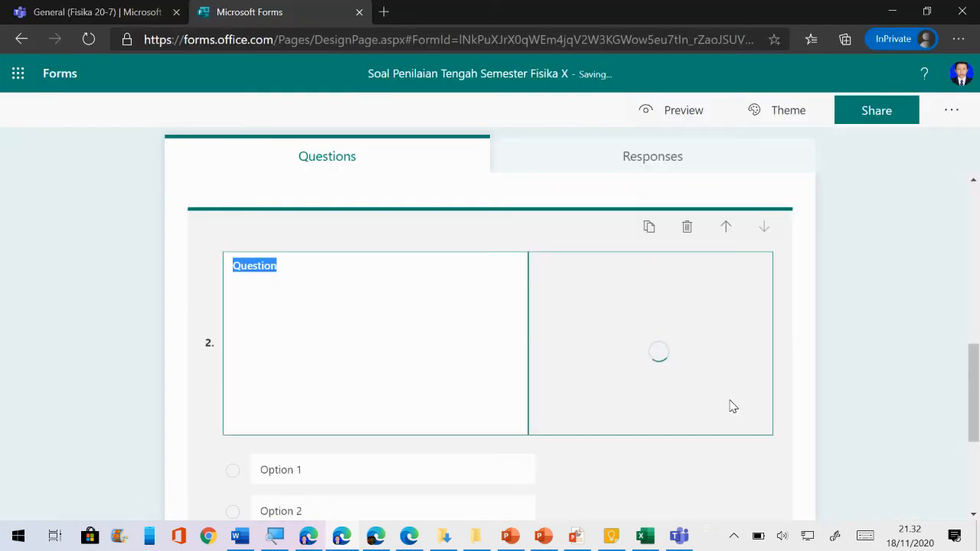
{"action": "scroll", "coordinate": [378, 344], "scroll_direction": "down", "scroll_amount": 2}
Enter answer options A, B, C, D and E for question 2, then check the physics book
{"action": "left_click", "coordinate": [318, 311]}
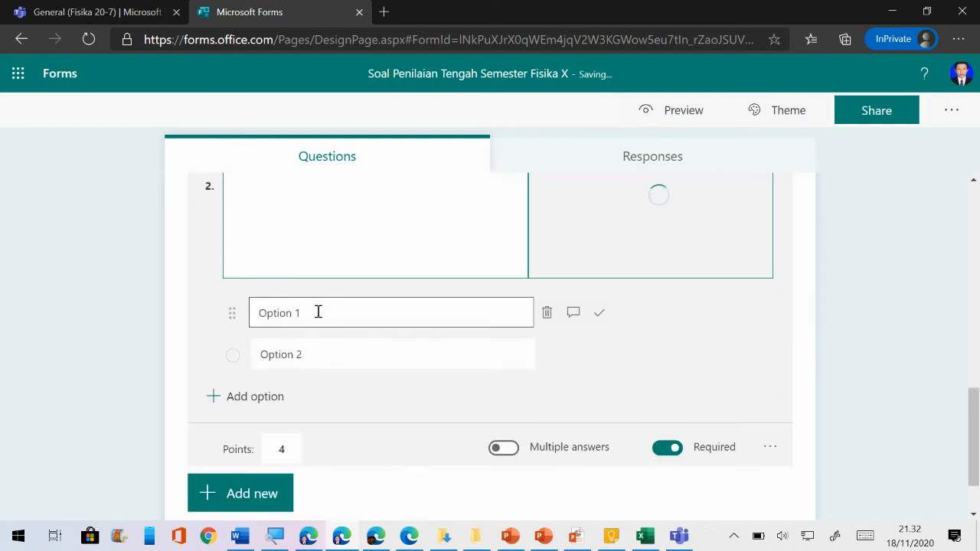
{"action": "type", "text": "A"}
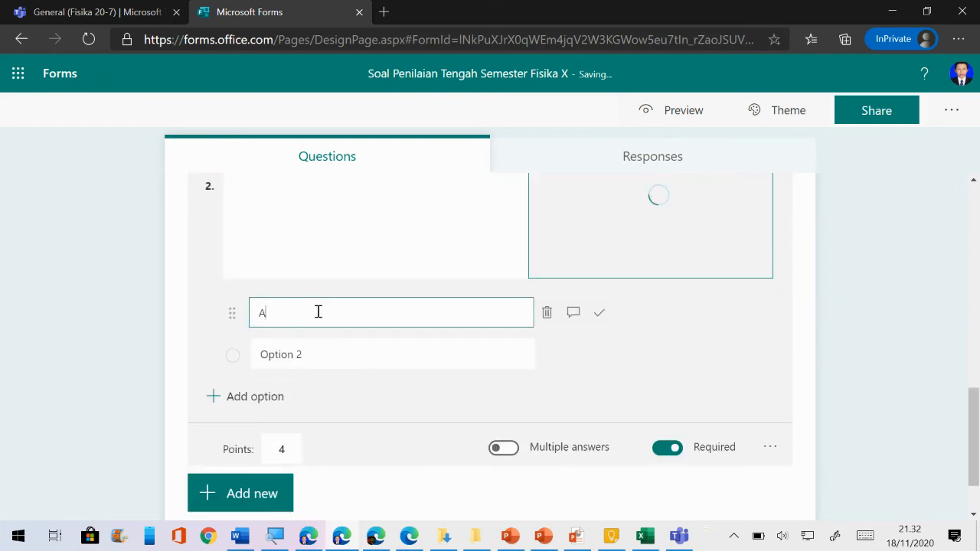
{"action": "key", "text": "Return"}
{"action": "type", "text": "B"}
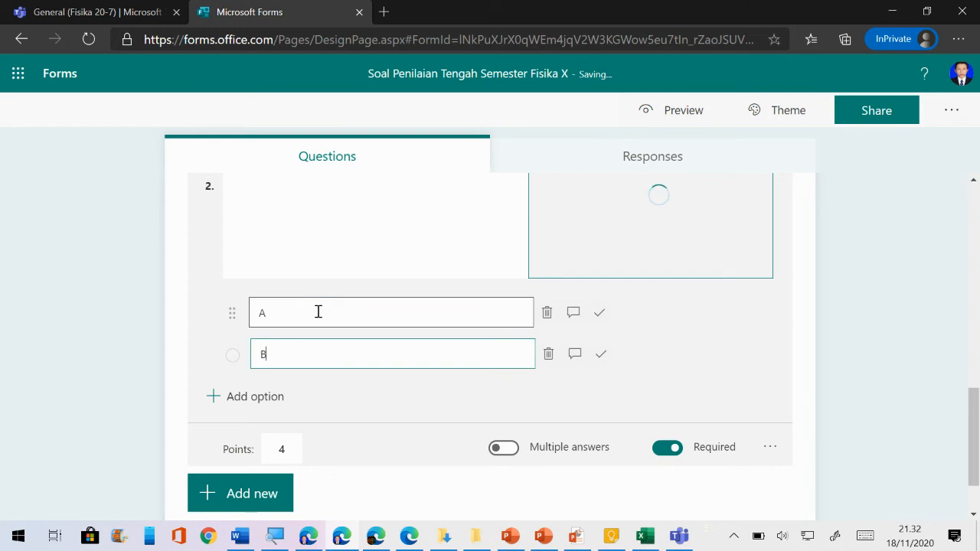
{"action": "key", "text": "Return"}
{"action": "type", "text": "C"}
{"action": "key", "text": "Return"}
{"action": "type", "text": "D"}
{"action": "key", "text": "Return"}
{"action": "type", "text": "E"}
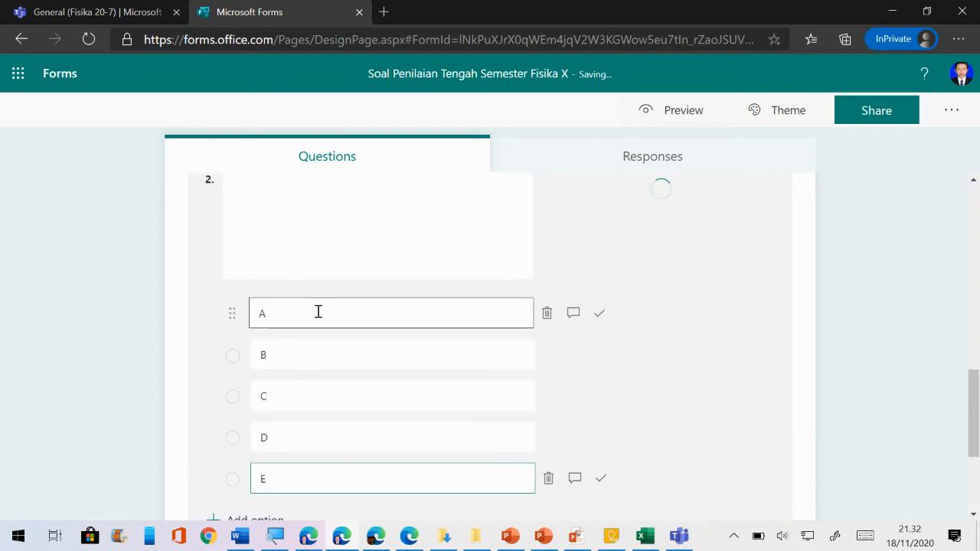
{"action": "key", "text": "alt+Tab"}
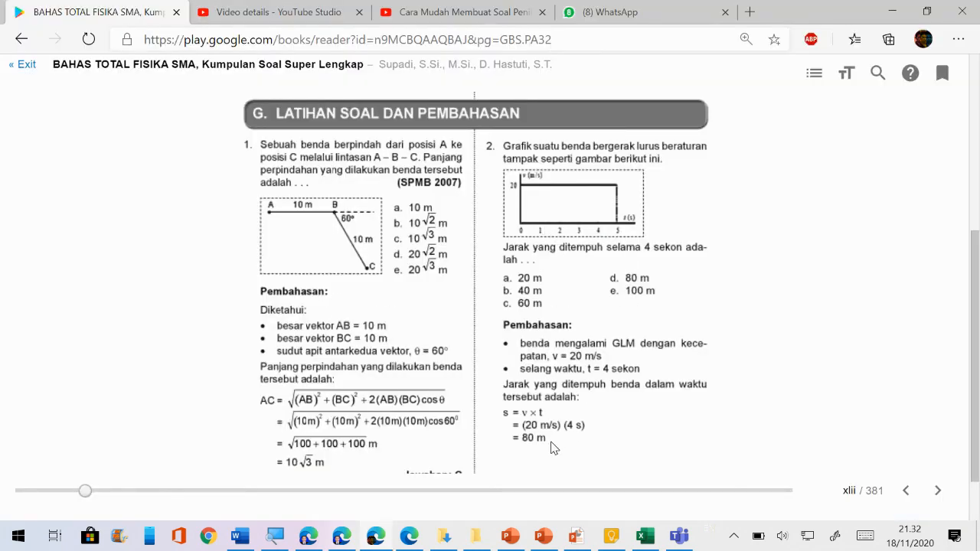
{"action": "key", "text": "alt+Tab"}
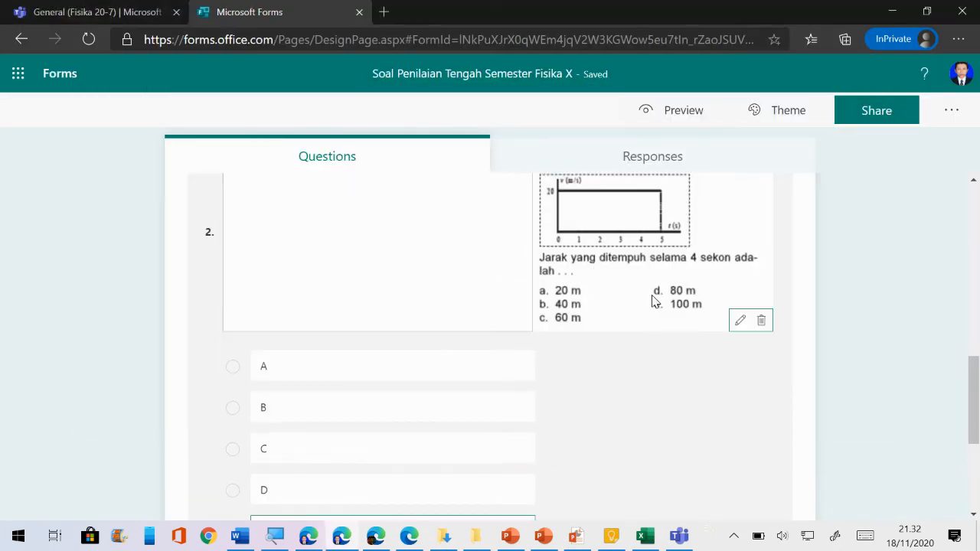
Select option D and mark it as question 2's Correct answer
{"action": "left_click", "coordinate": [443, 449]}
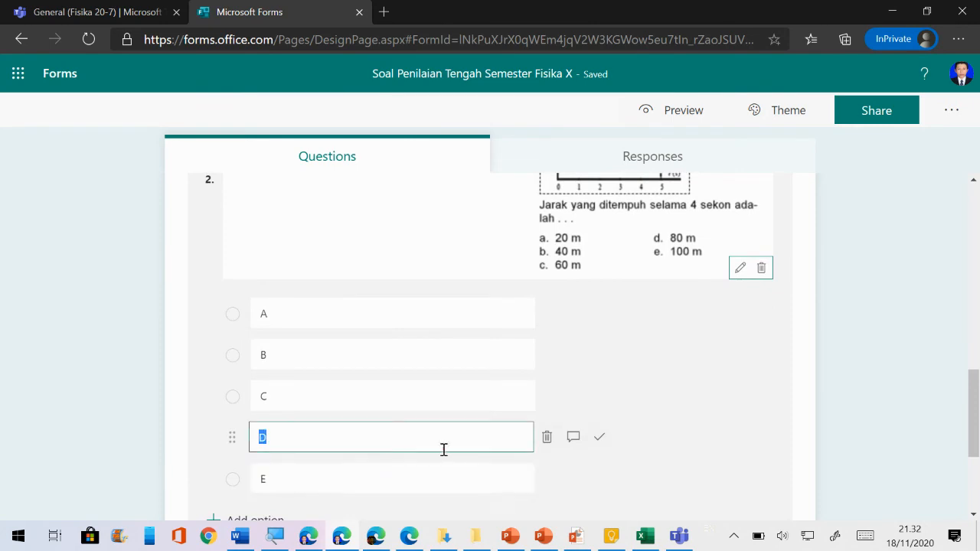
{"action": "left_click", "coordinate": [598, 439]}
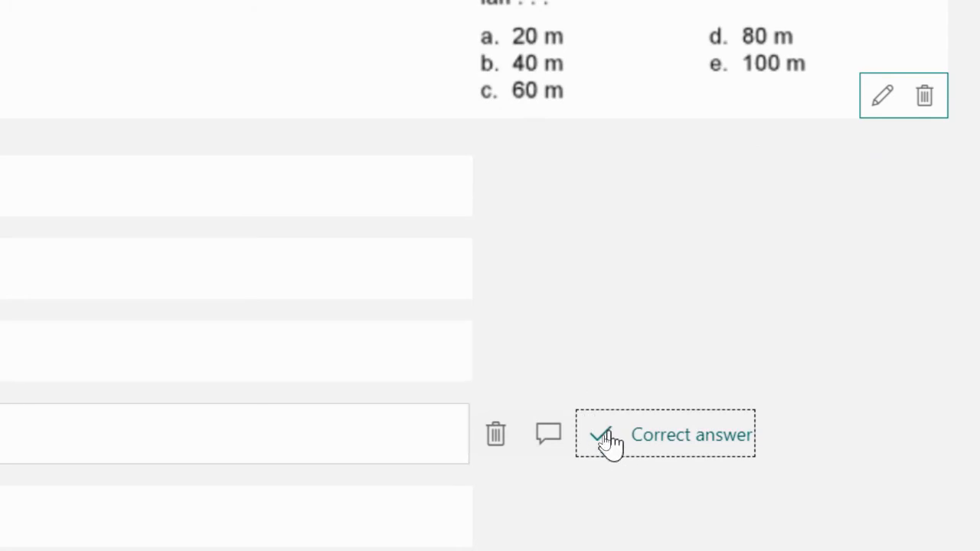
{"action": "left_click", "coordinate": [605, 438]}
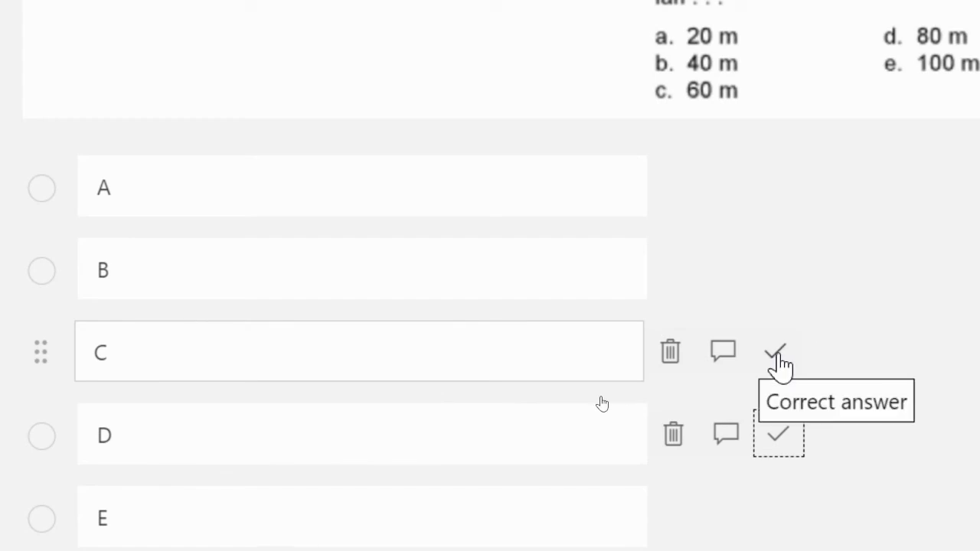
{"action": "left_click", "coordinate": [777, 434]}
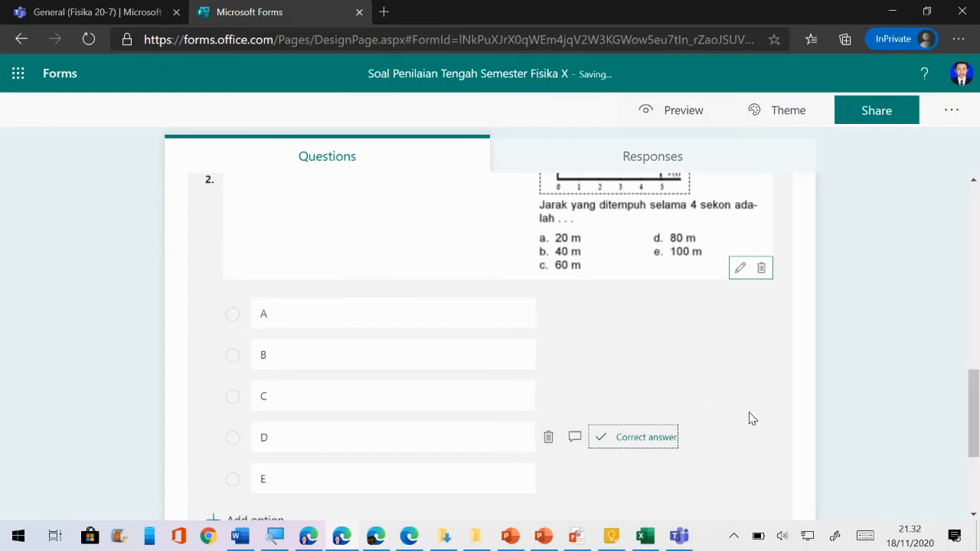
{"action": "scroll", "coordinate": [787, 418], "scroll_direction": "down", "scroll_amount": 3}
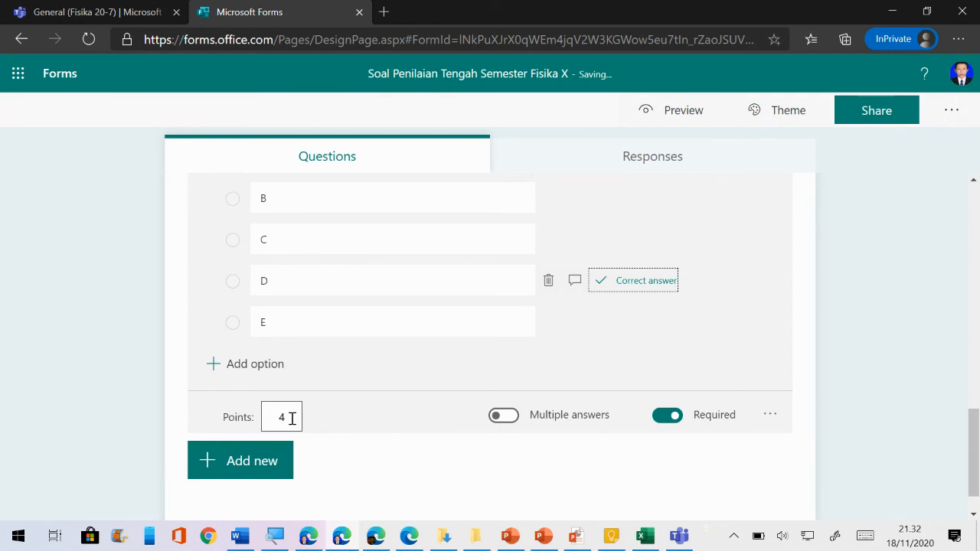
{"action": "scroll", "coordinate": [292, 419], "scroll_direction": "up", "scroll_amount": 1}
{"action": "scroll", "coordinate": [292, 418], "scroll_direction": "down", "scroll_amount": 1}
{"action": "scroll", "coordinate": [626, 422], "scroll_direction": "up", "scroll_amount": 11}
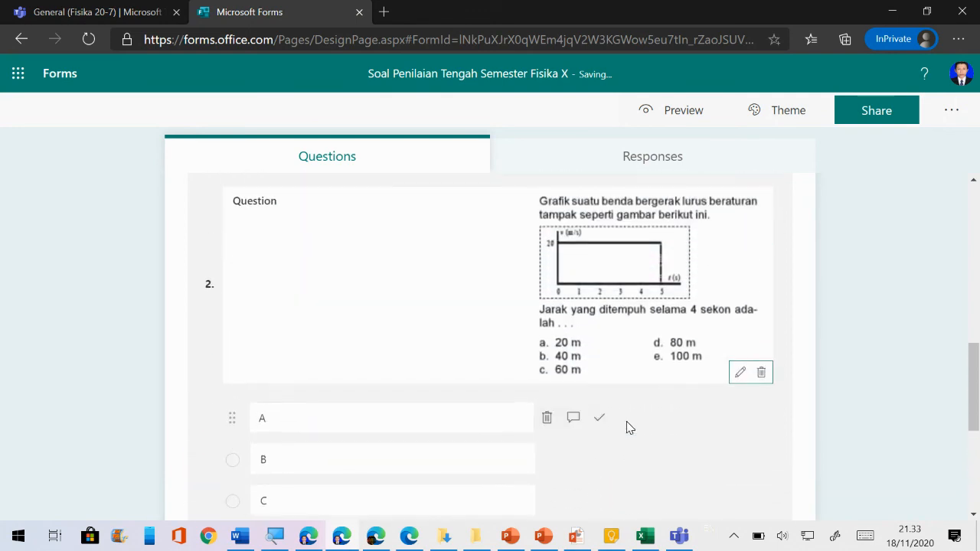
{"action": "scroll", "coordinate": [582, 413], "scroll_direction": "up", "scroll_amount": 5}
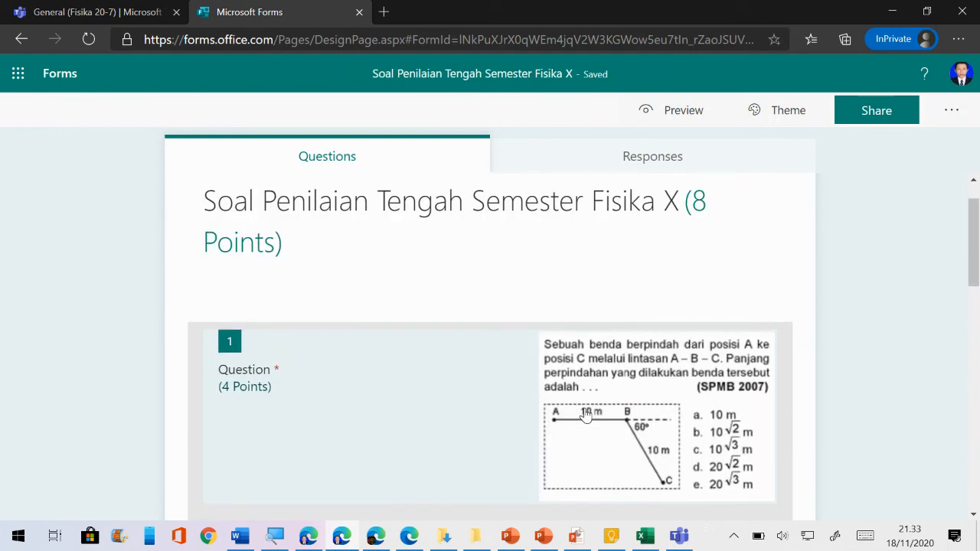
{"action": "scroll", "coordinate": [763, 315], "scroll_direction": "down", "scroll_amount": 1}
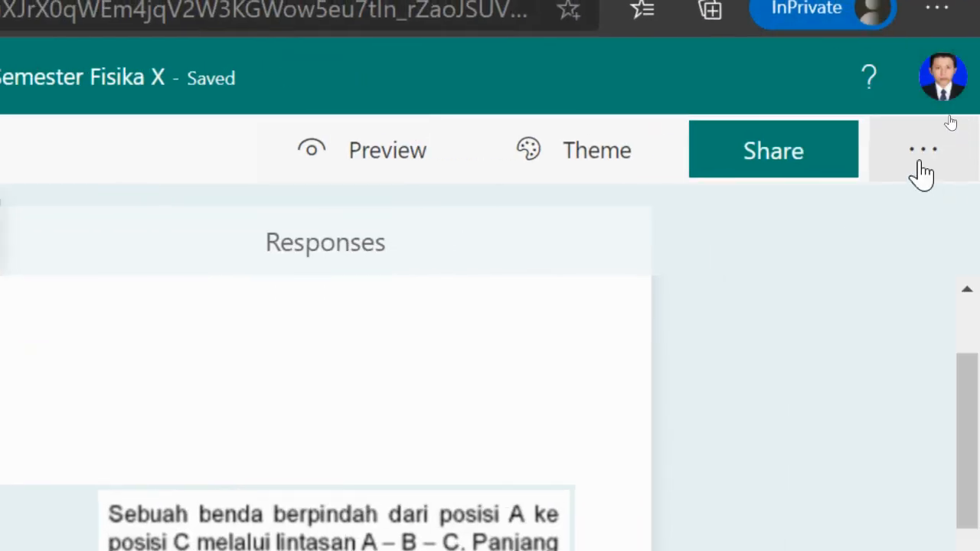
In form Settings, switch off 'Show results automatically'
{"action": "key", "text": "ctrl"}
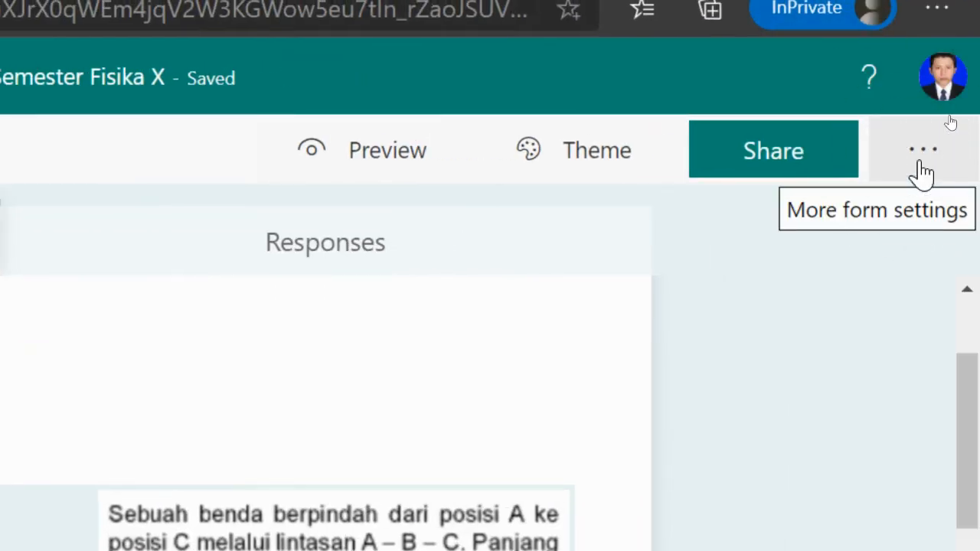
{"action": "left_click", "coordinate": [925, 157]}
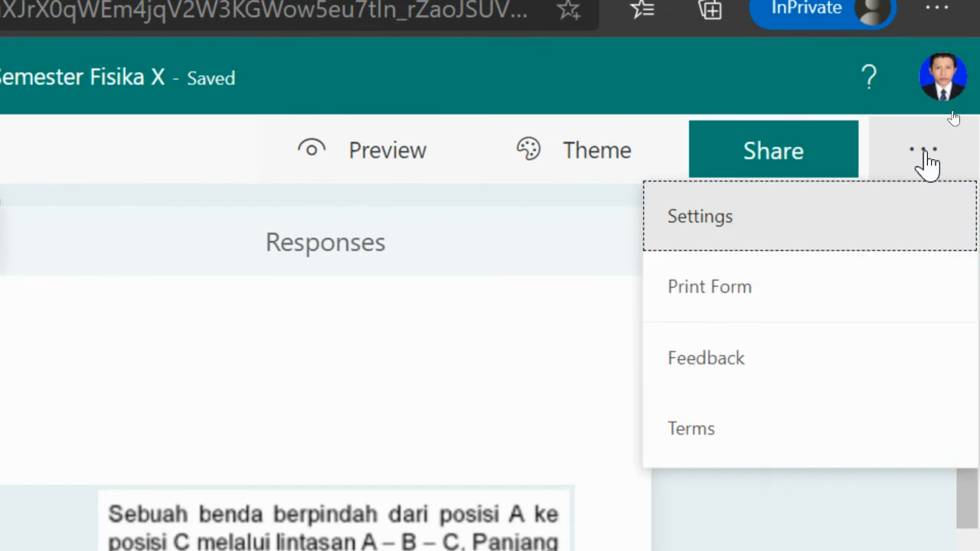
{"action": "left_click", "coordinate": [689, 230]}
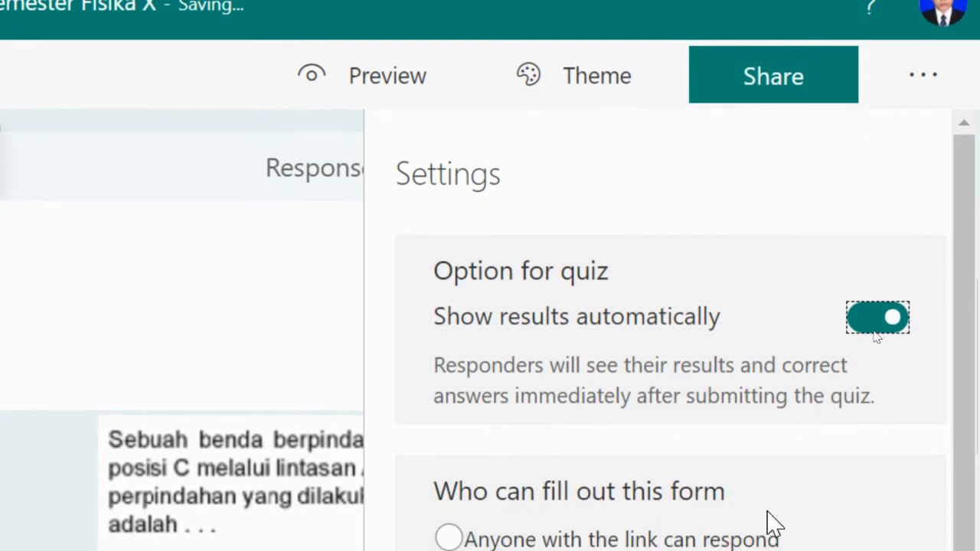
{"action": "scroll", "coordinate": [731, 333], "scroll_direction": "down", "scroll_amount": 3}
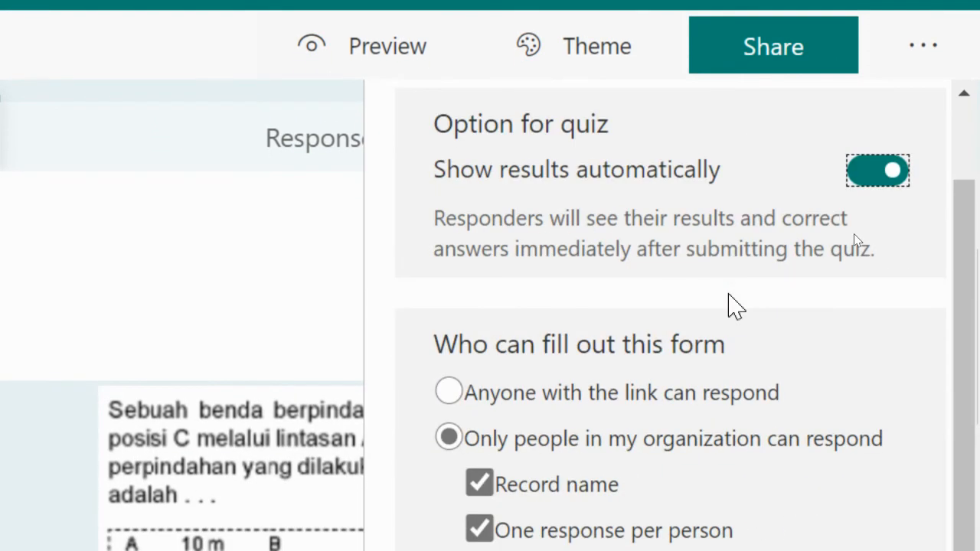
{"action": "scroll", "coordinate": [730, 306], "scroll_direction": "up", "scroll_amount": 3}
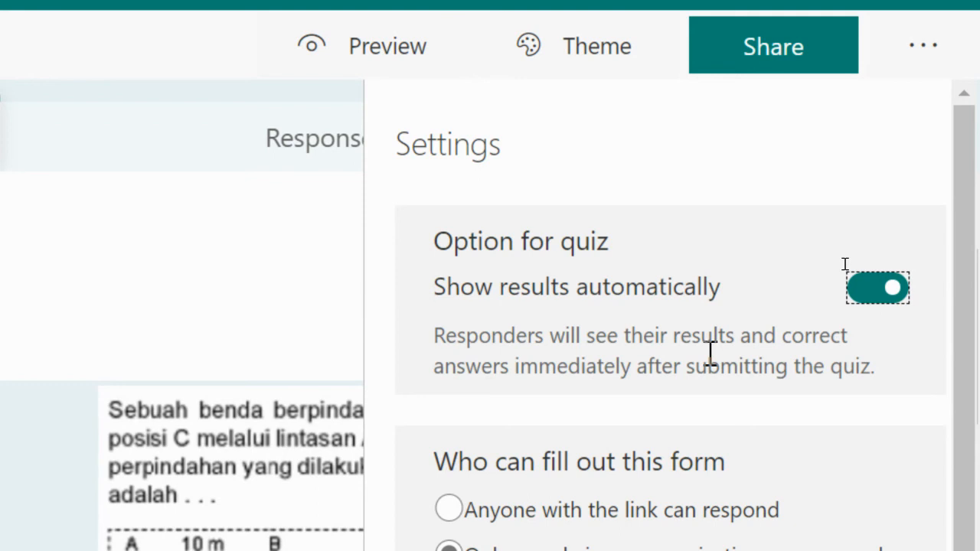
{"action": "left_click_drag", "start_coordinate": [498, 286], "coordinate": [572, 286]}
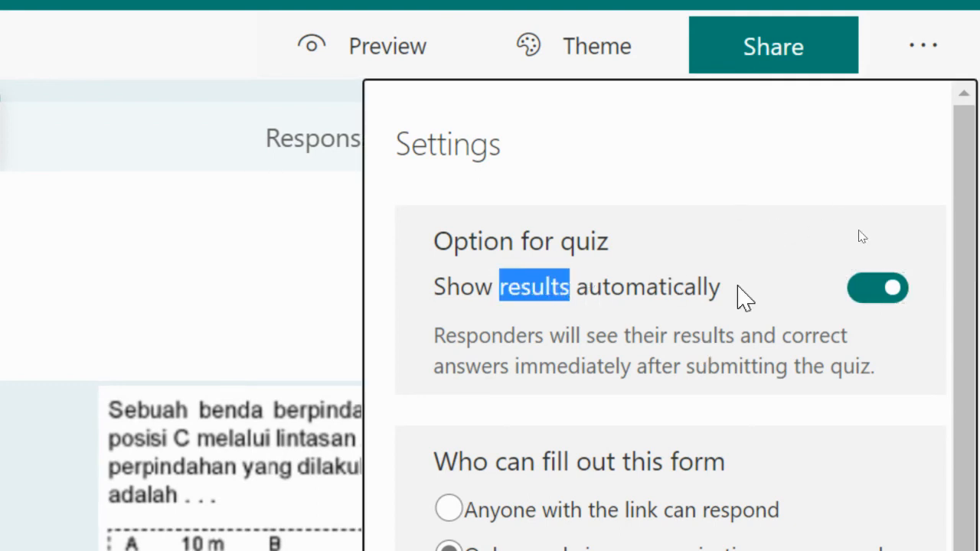
{"action": "left_click", "coordinate": [694, 292]}
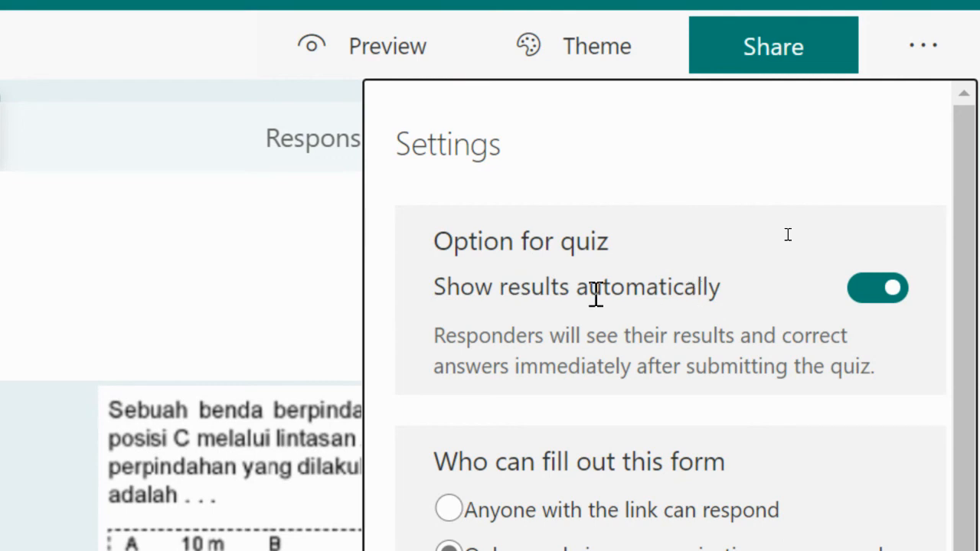
{"action": "left_click", "coordinate": [871, 300]}
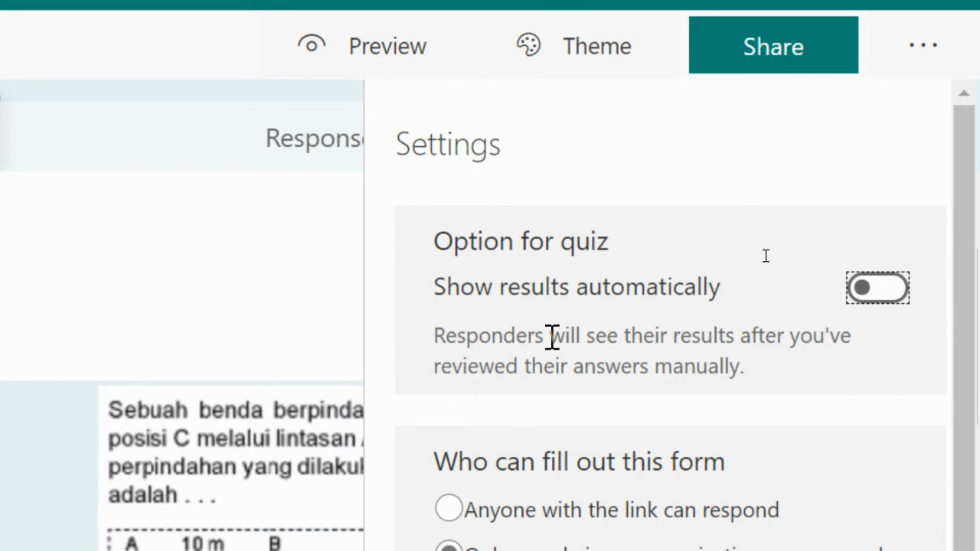
{"action": "scroll", "coordinate": [571, 320], "scroll_direction": "down", "scroll_amount": 2}
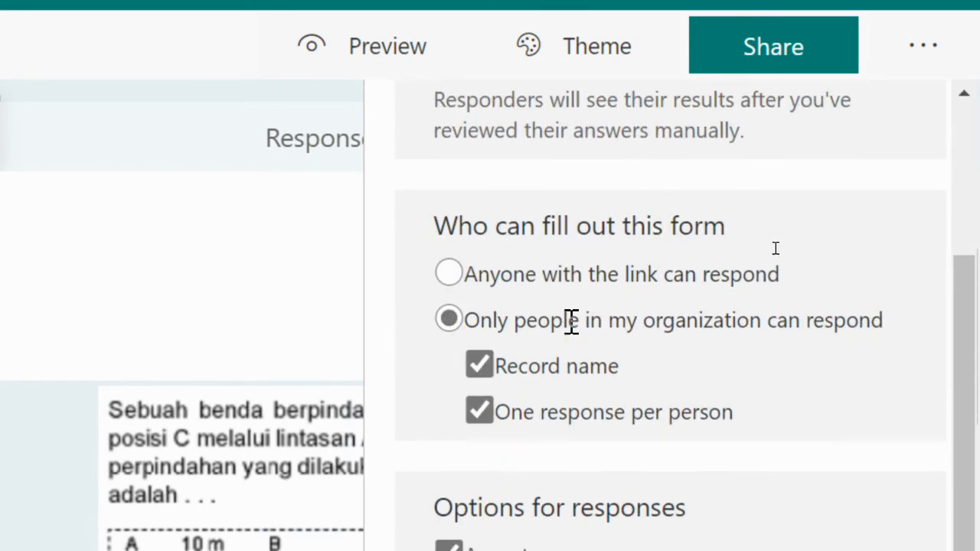
{"action": "scroll", "coordinate": [601, 232], "scroll_direction": "down", "scroll_amount": 1}
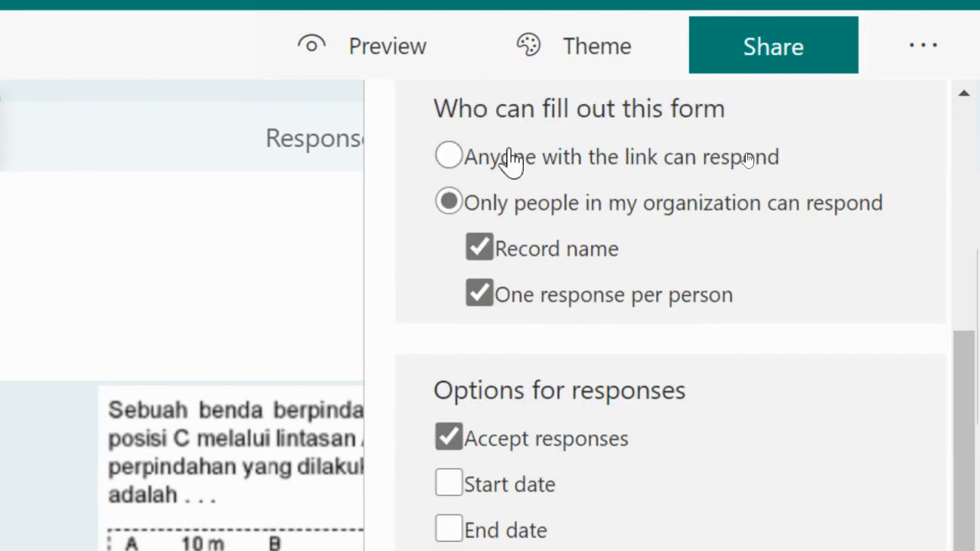
{"action": "left_click_drag", "start_coordinate": [440, 108], "coordinate": [838, 114]}
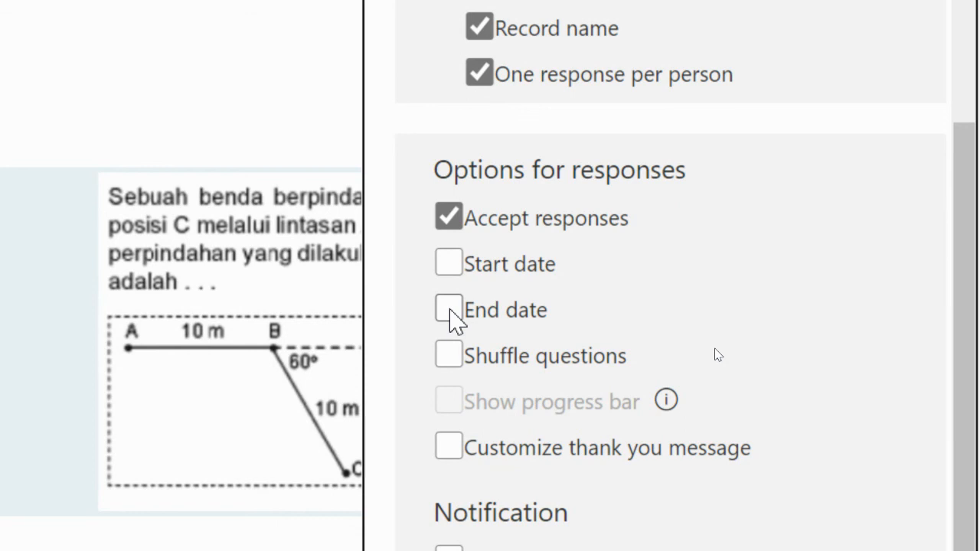
Turn on Shuffle questions for all questions, leaving Start date and End date unticked
{"action": "left_click", "coordinate": [453, 360]}
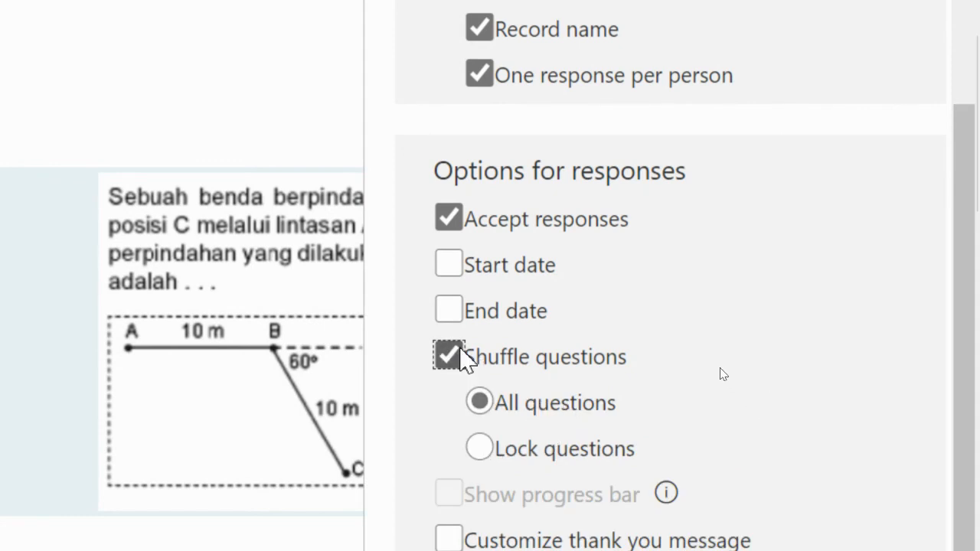
{"action": "scroll", "coordinate": [462, 358], "scroll_direction": "down", "scroll_amount": 1}
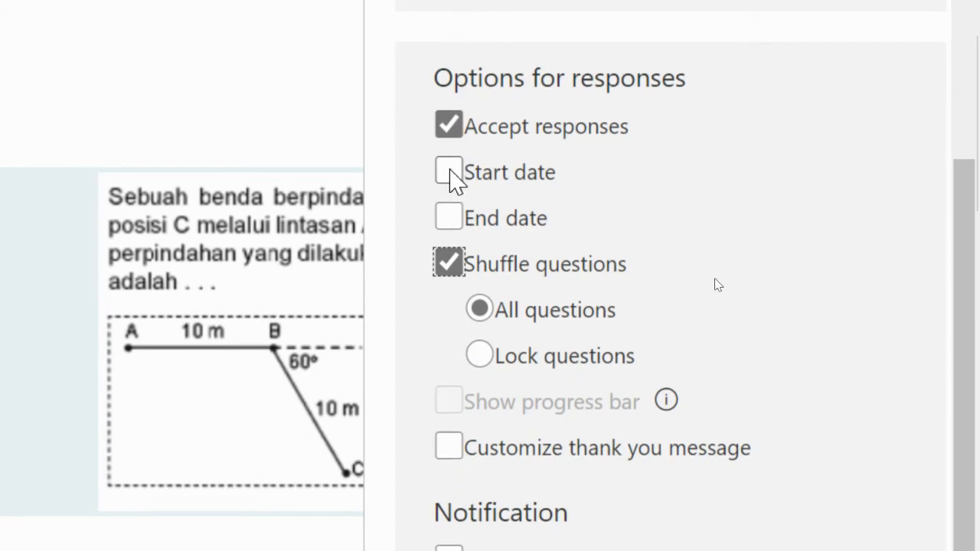
{"action": "left_click", "coordinate": [450, 169]}
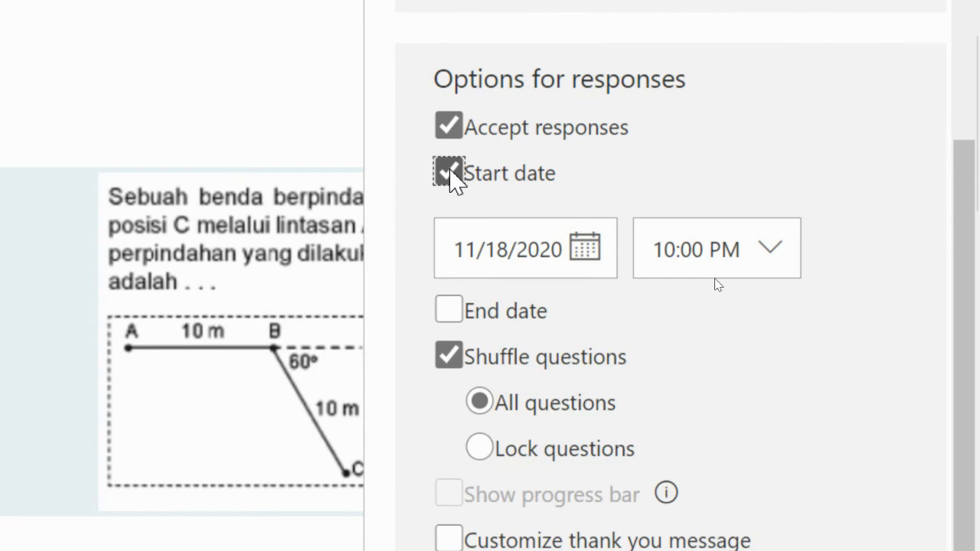
{"action": "left_click", "coordinate": [450, 310]}
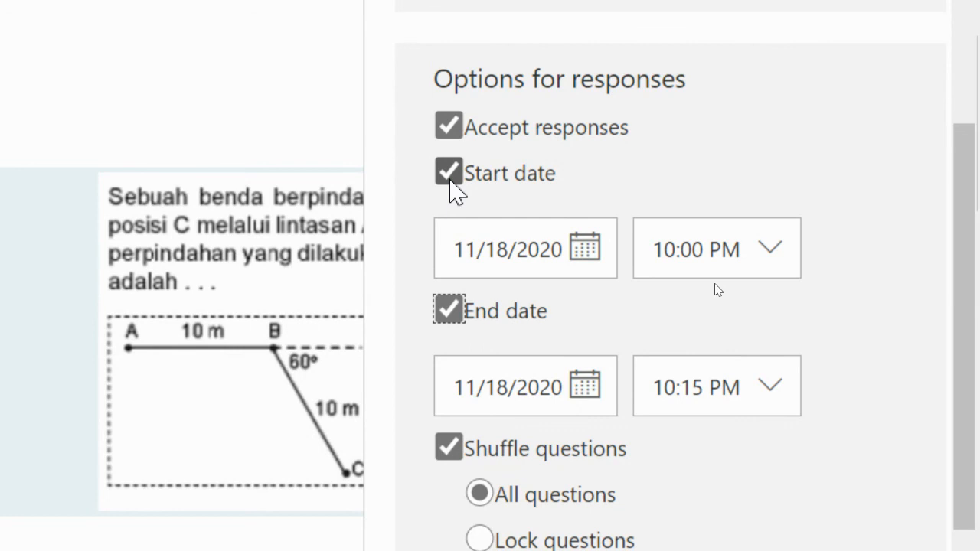
{"action": "left_click", "coordinate": [450, 176]}
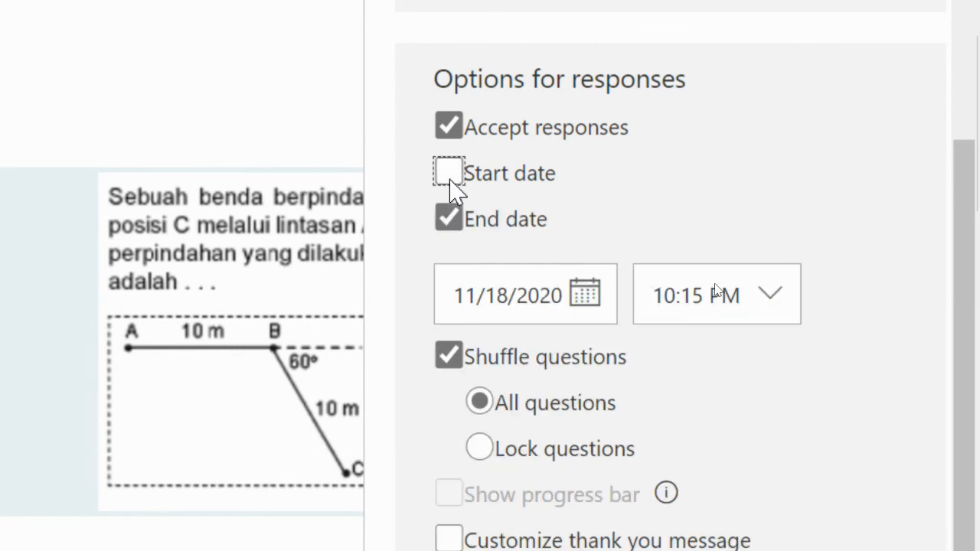
{"action": "left_click", "coordinate": [449, 219]}
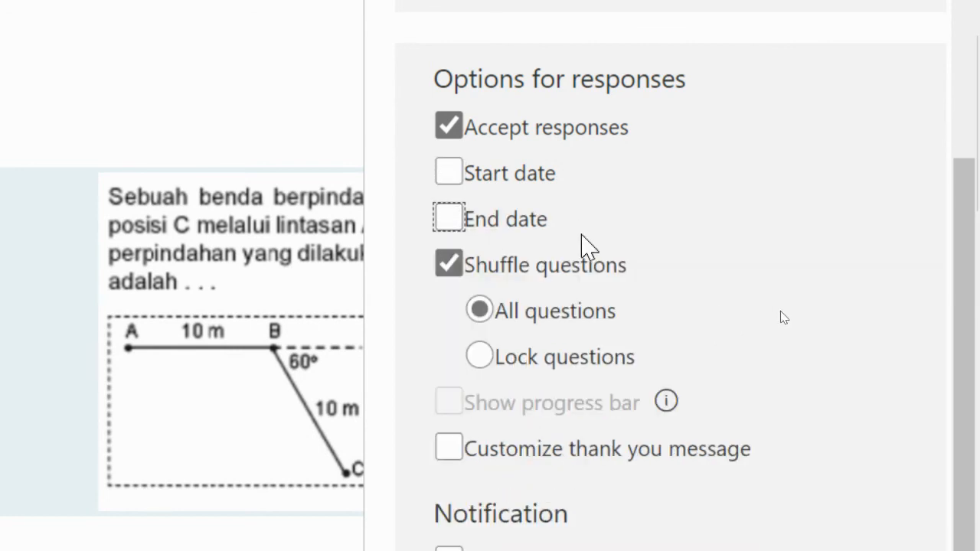
{"action": "scroll", "coordinate": [574, 459], "scroll_direction": "down", "scroll_amount": 1}
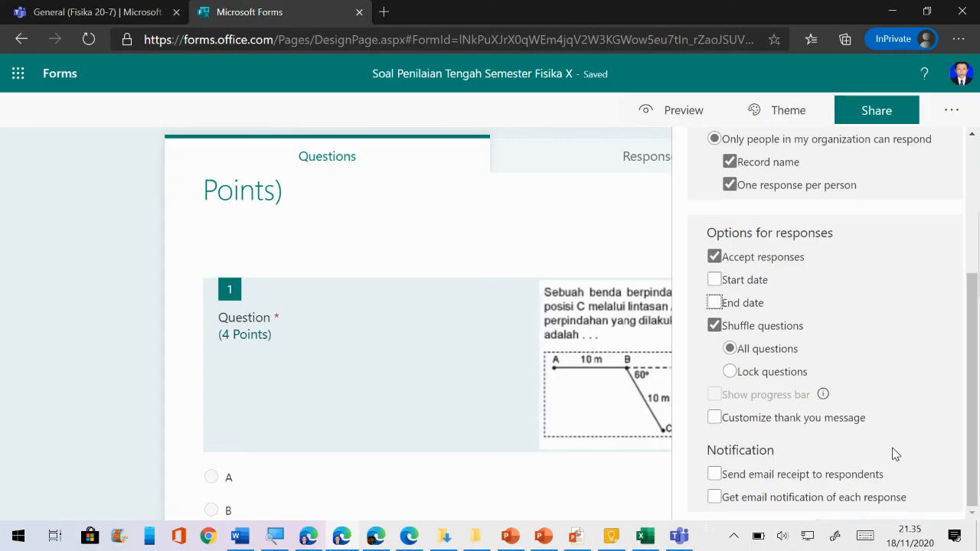
Close form settings and go to the 'General (Fisika 20-7)' Teams tab
{"action": "scroll", "coordinate": [894, 439], "scroll_direction": "up", "scroll_amount": 3}
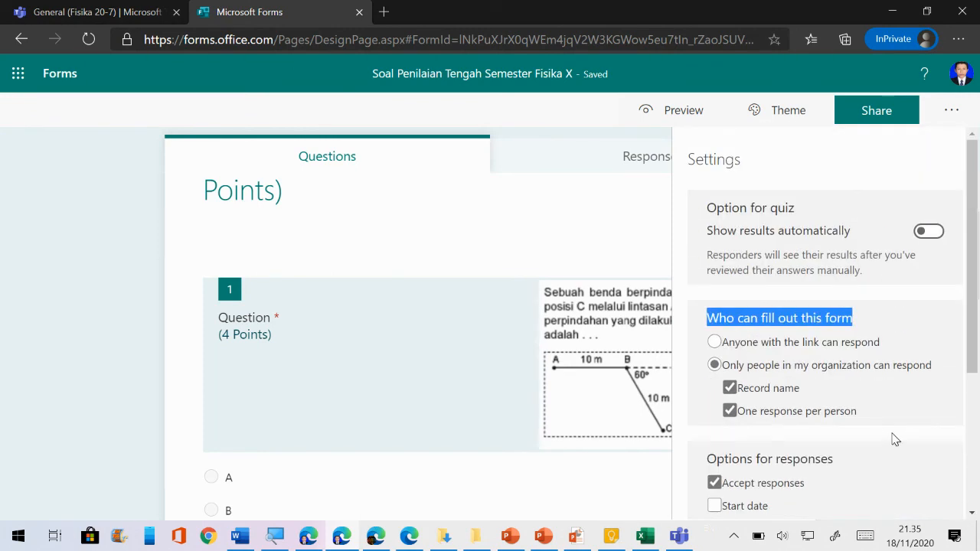
{"action": "left_click", "coordinate": [870, 311]}
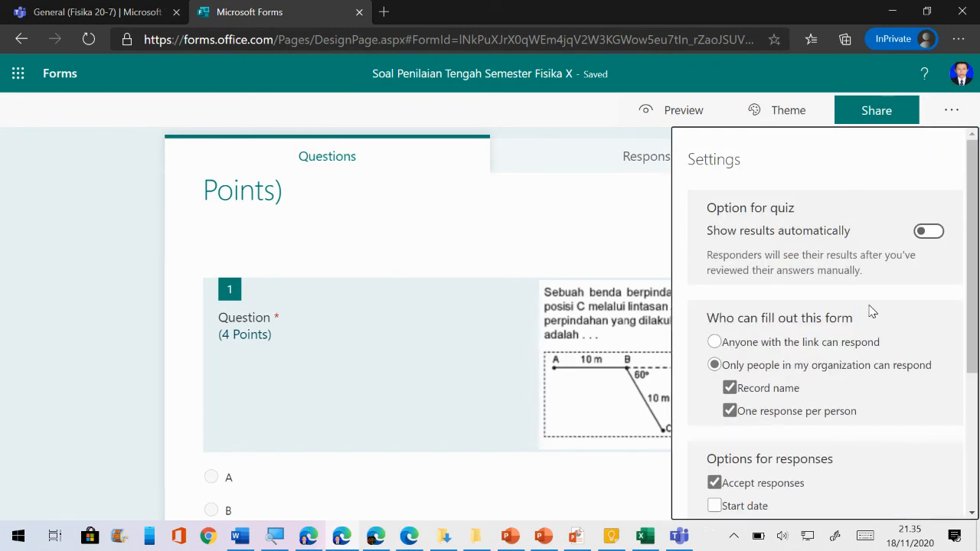
{"action": "left_click", "coordinate": [949, 113]}
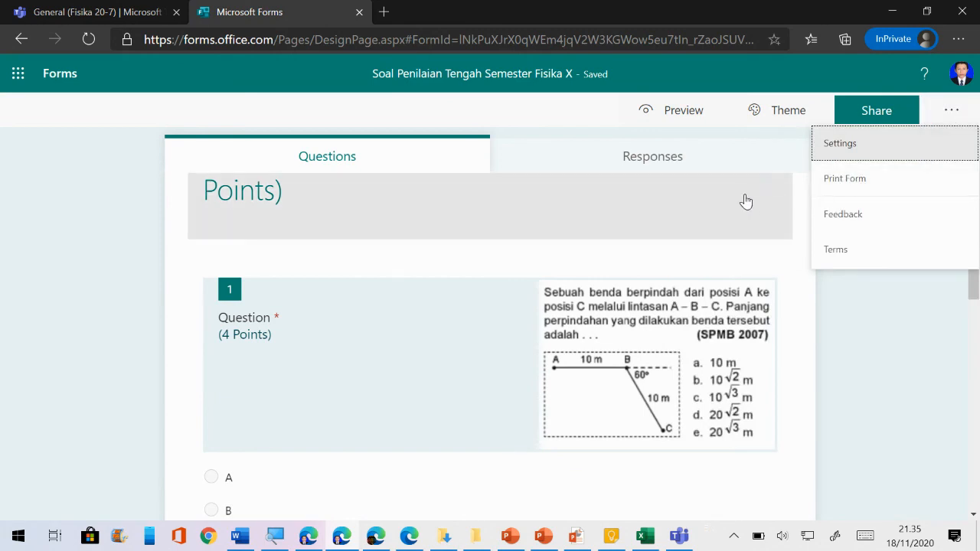
{"action": "left_click", "coordinate": [846, 299]}
{"action": "scroll", "coordinate": [757, 299], "scroll_direction": "up", "scroll_amount": 2}
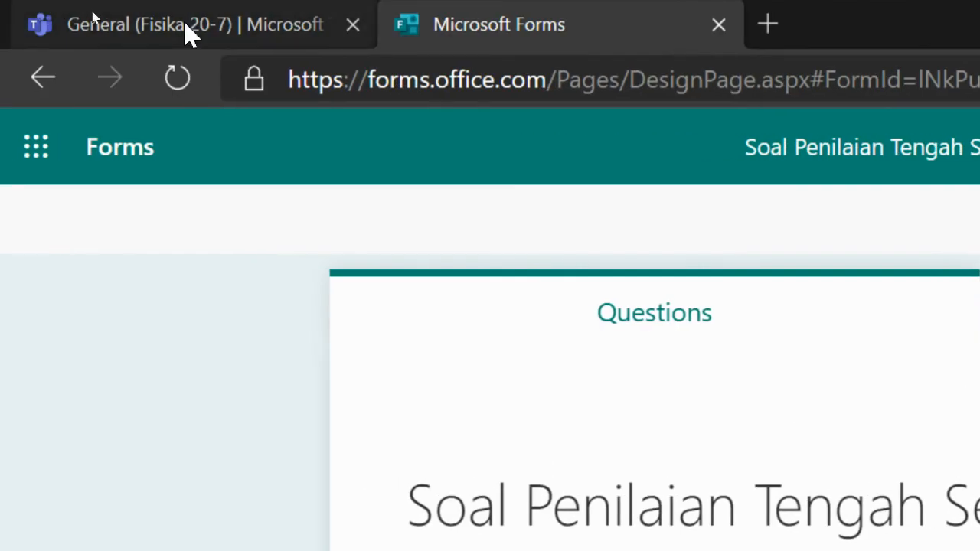
{"action": "left_click", "coordinate": [190, 29]}
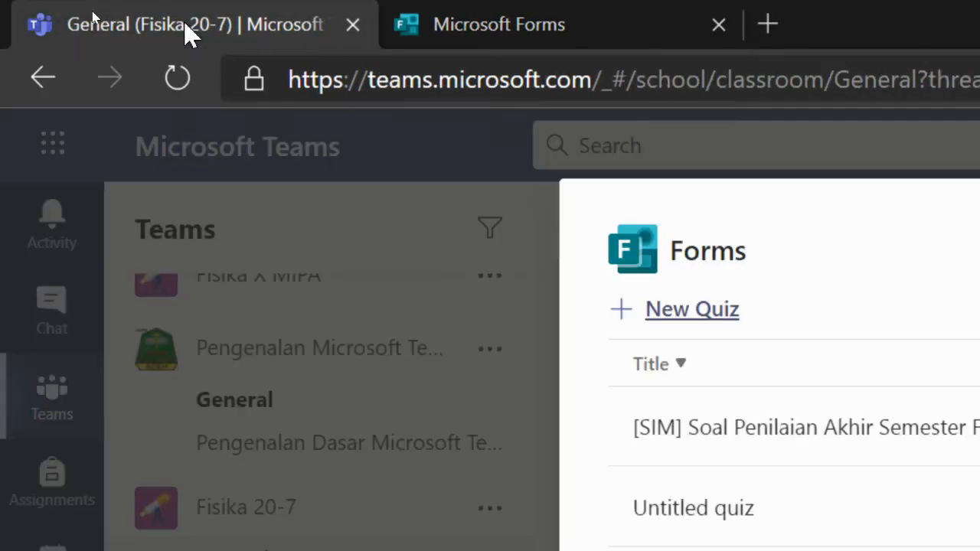